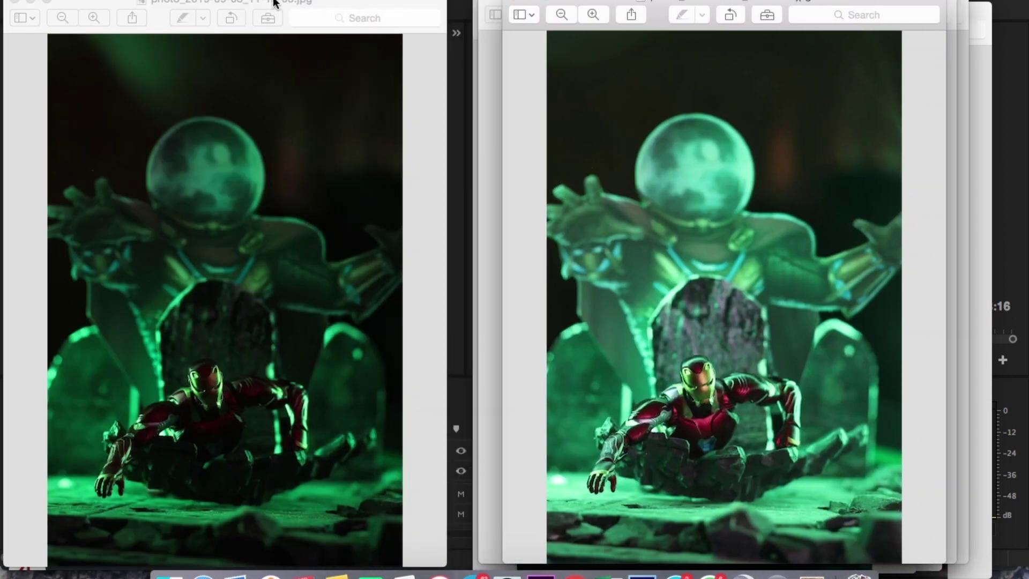
left_click_drag(274, 2, 725, 3)
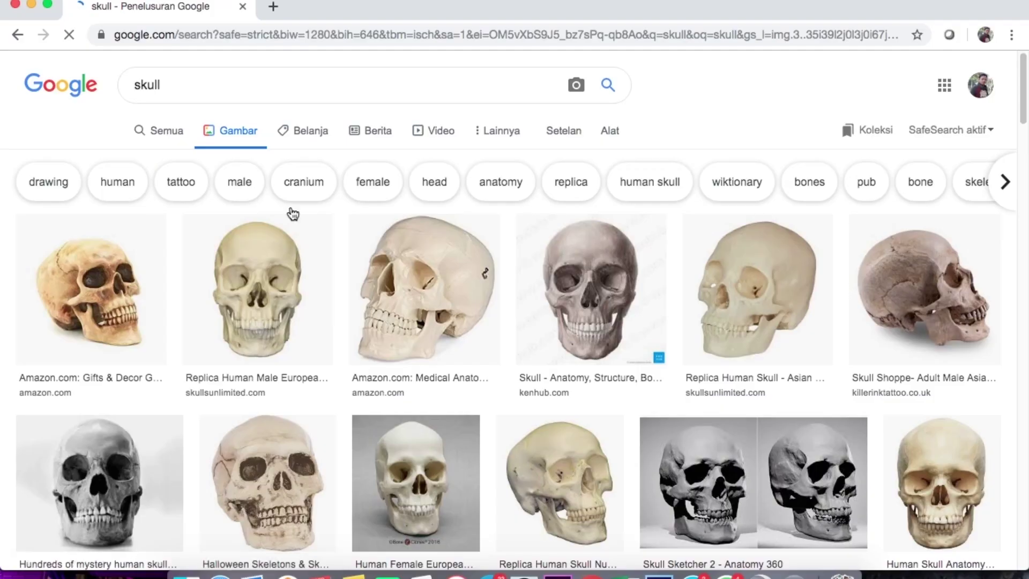
Switch to Chrome and open the "Skull of the person on a black background" picture from the skull image results in its own tab.
scroll(321, 241, "down", 10)
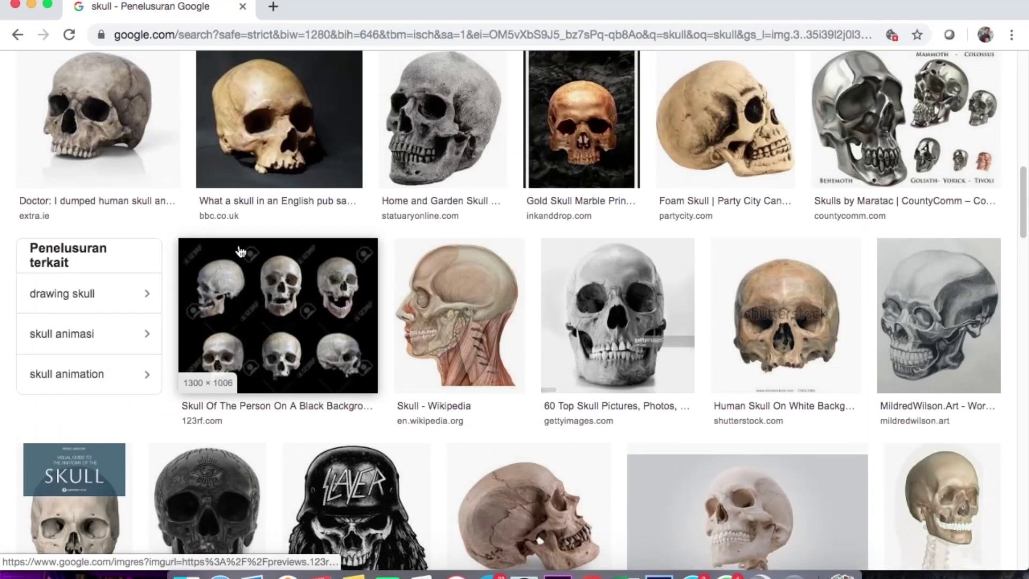
scroll(328, 249, "up", 2)
scroll(328, 249, "down", 3)
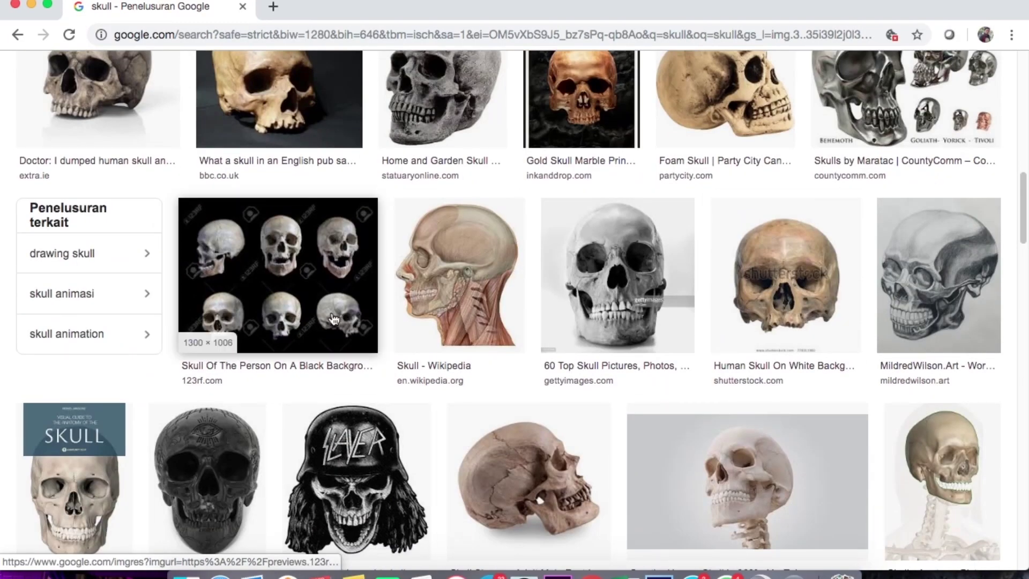
left_click(289, 300)
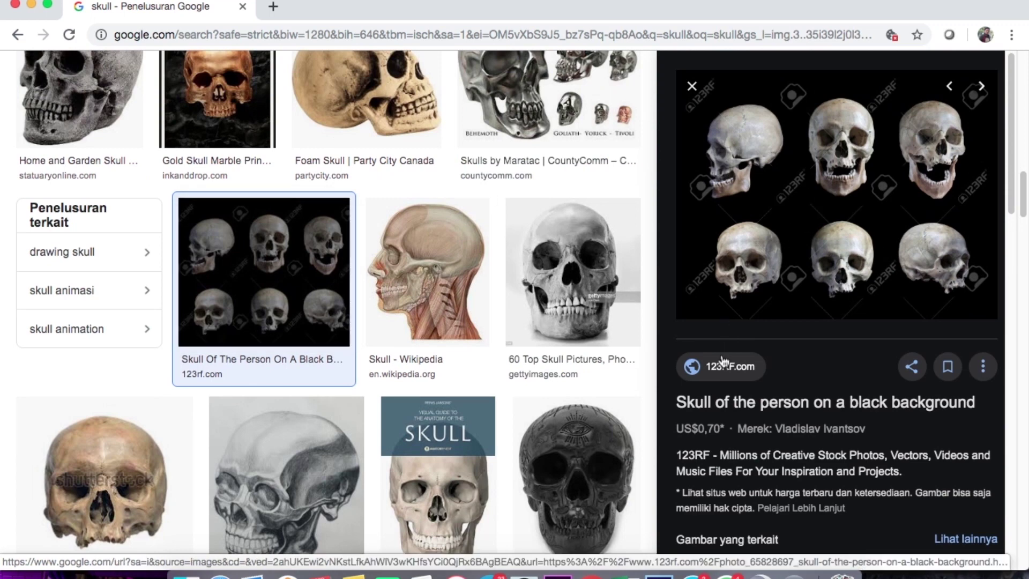
right_click(790, 191)
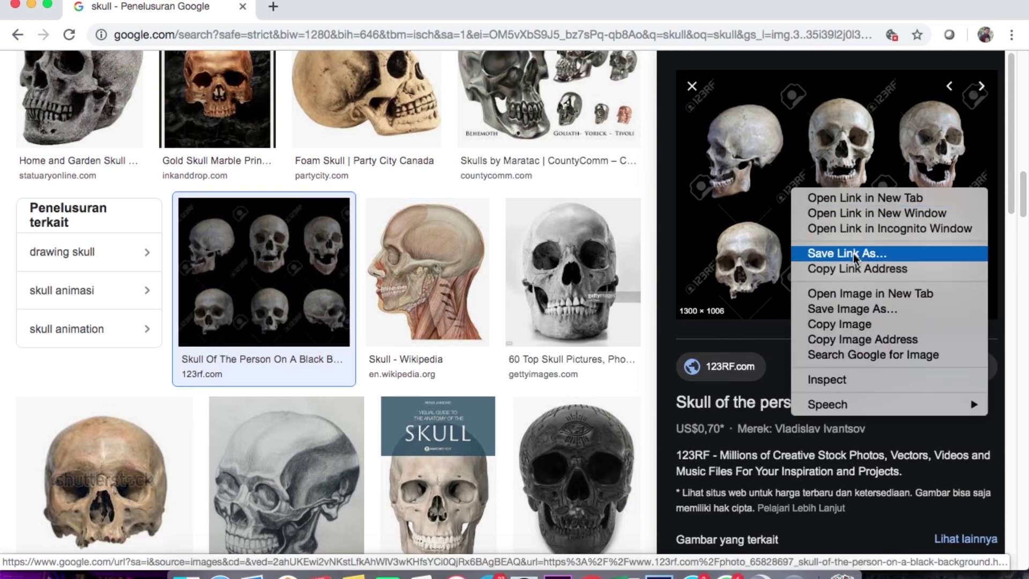
left_click(853, 292)
left_click(364, 7)
Copy the six-skull picture and paste it into IMG_0382 copfy.jpg in Photoshop as a new layer.
right_click(484, 217)
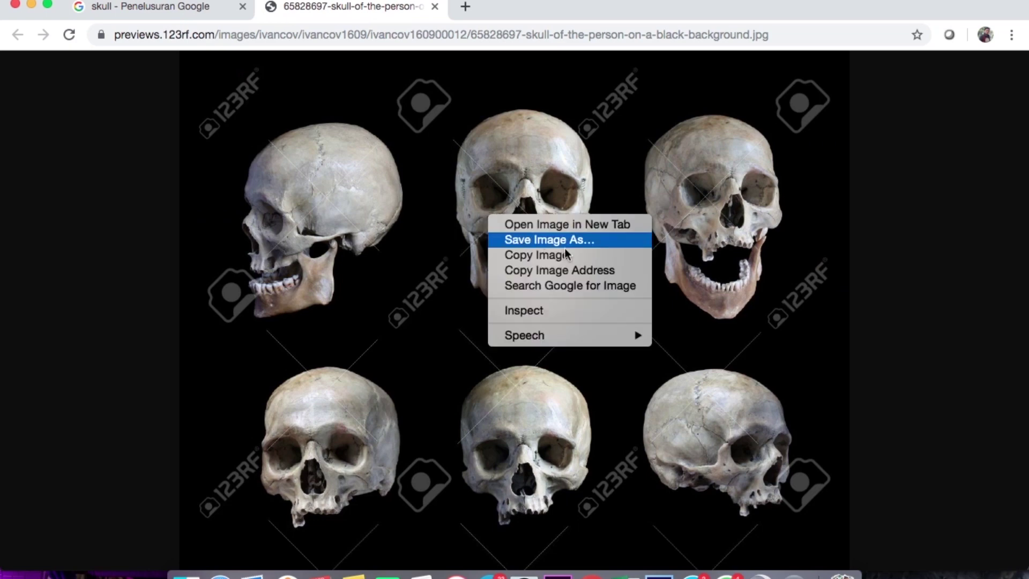
left_click(591, 255)
left_click(649, 574)
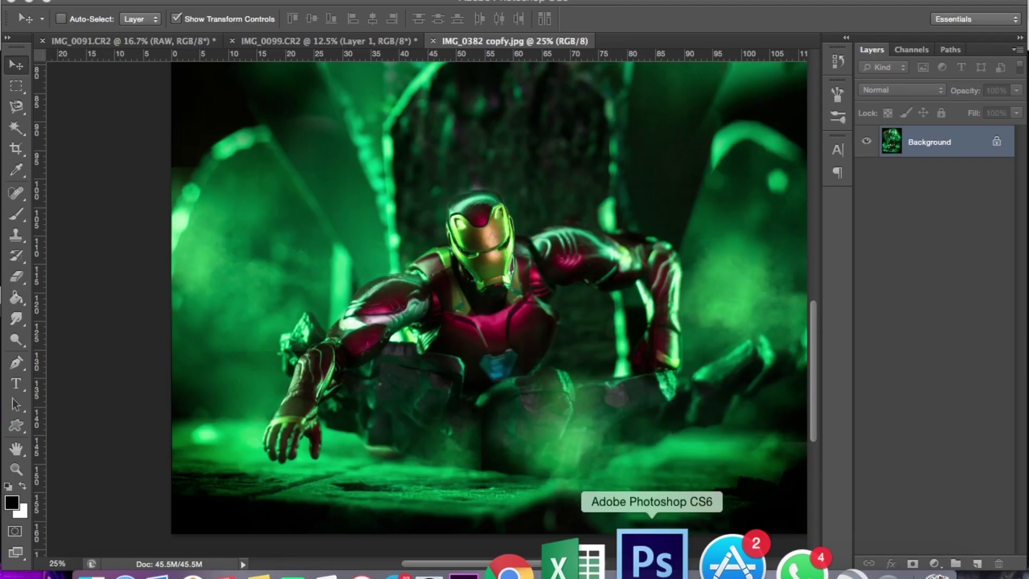
key("ctrl+v")
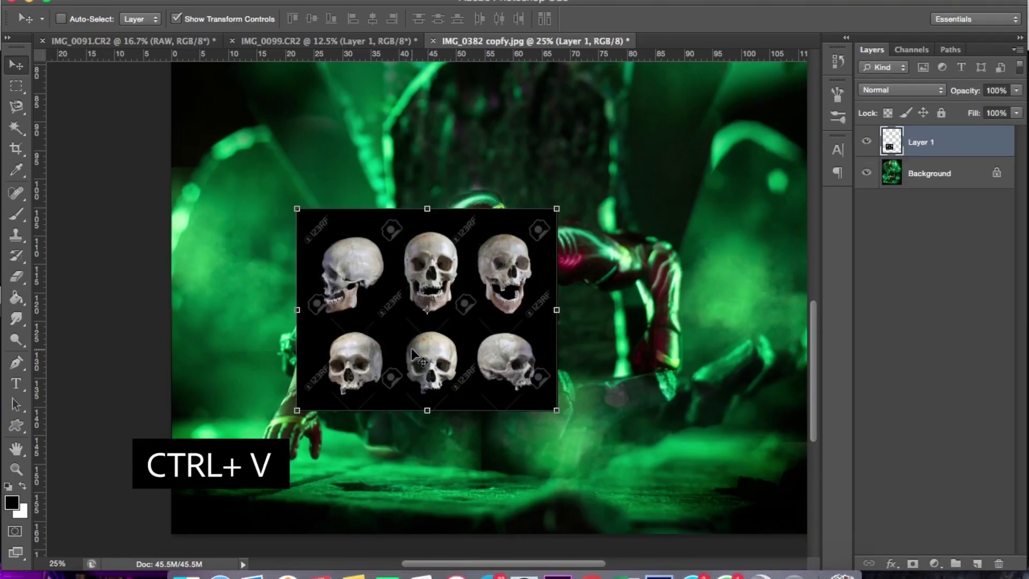
Cut out the upper middle skull with a rectangular selection, delete the remaining skull picture, and paste the single skull back.
key("ctrl+plus")
left_click(16, 86)
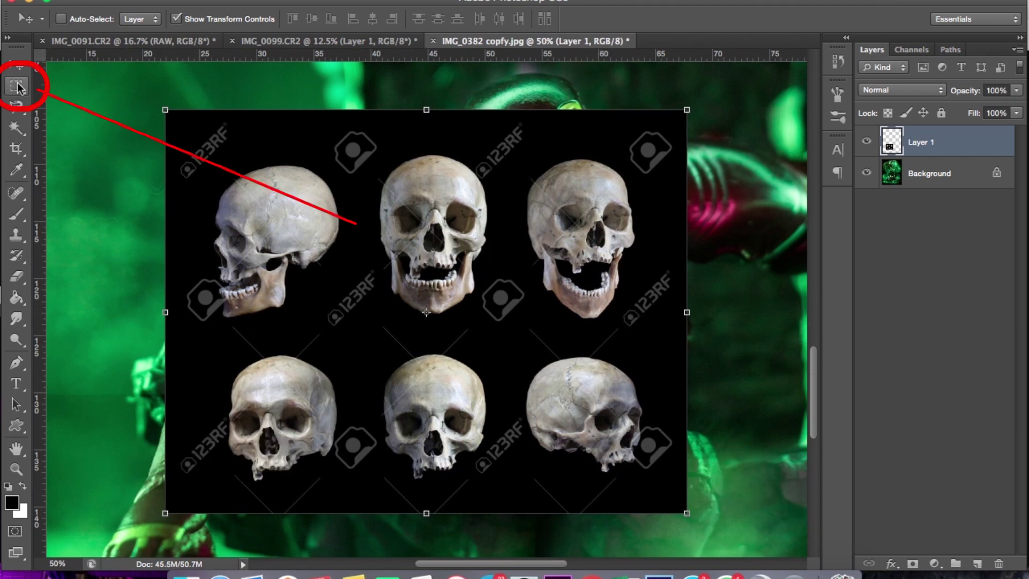
left_click_drag(363, 149, 506, 326)
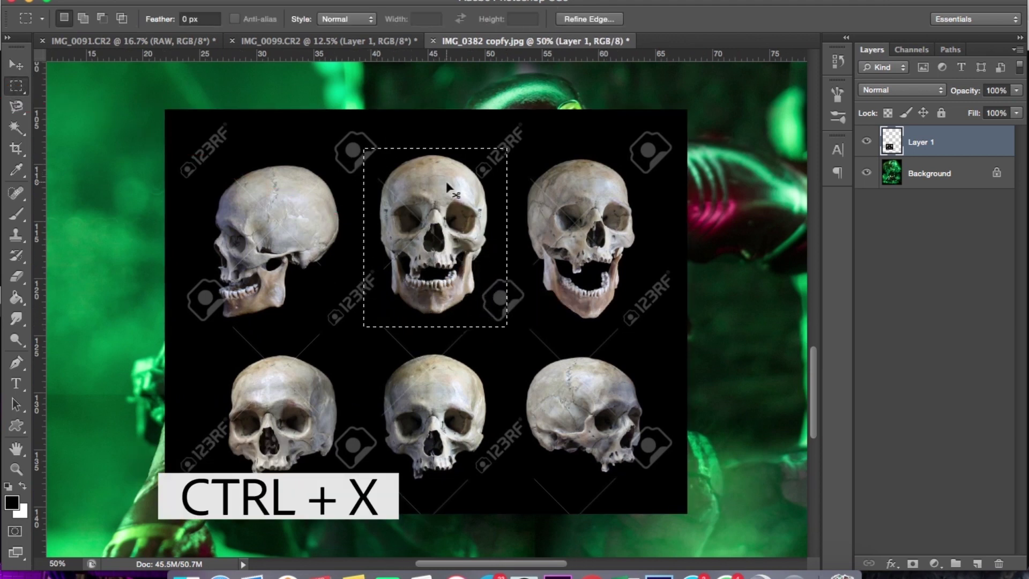
key("ctrl+x")
key("BackSpace")
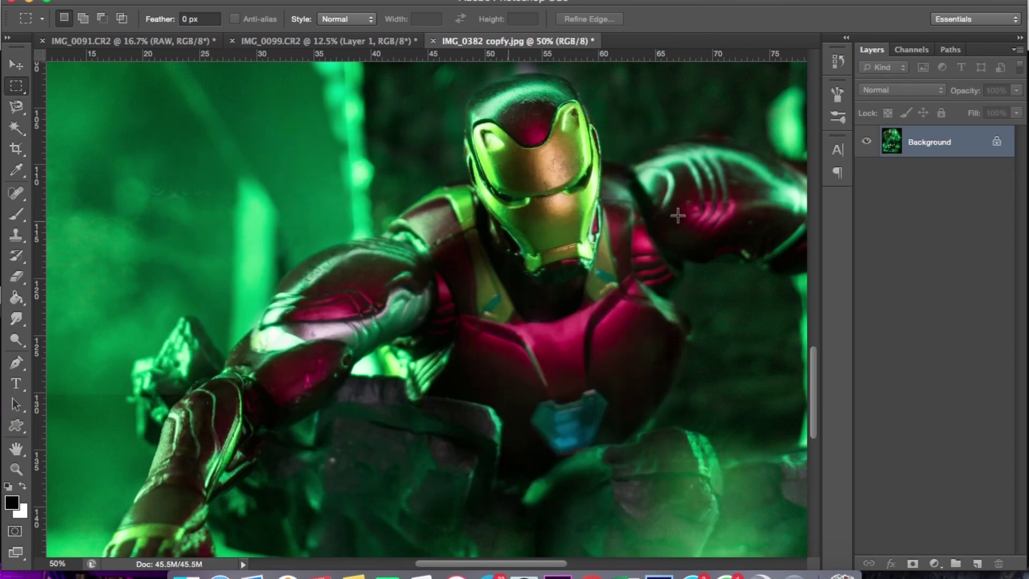
key("ctrl+v")
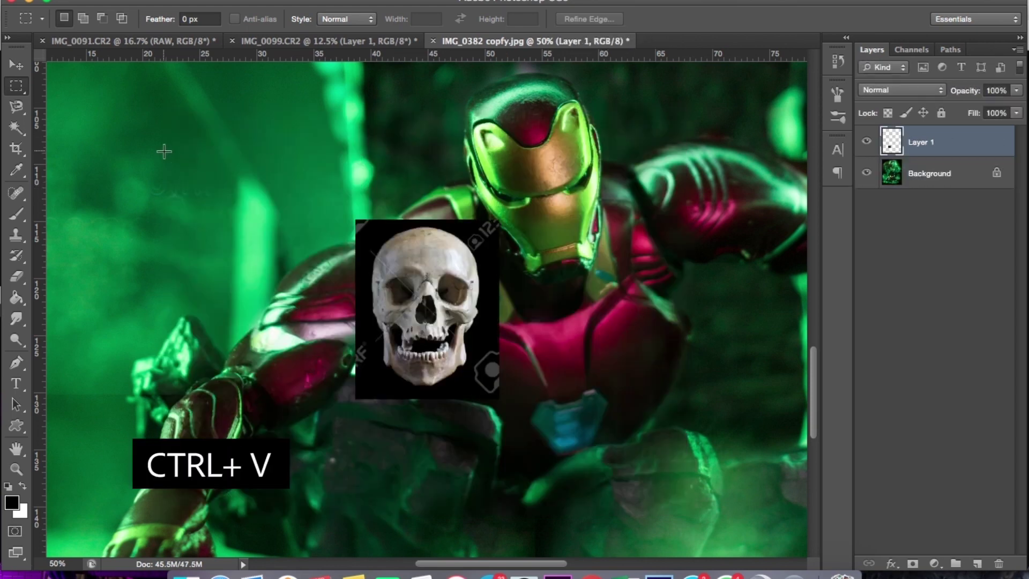
Select the black background around the skull with the Magic Wand, delete it, and deselect.
left_click(17, 129)
left_click(499, 265)
key("BackSpace")
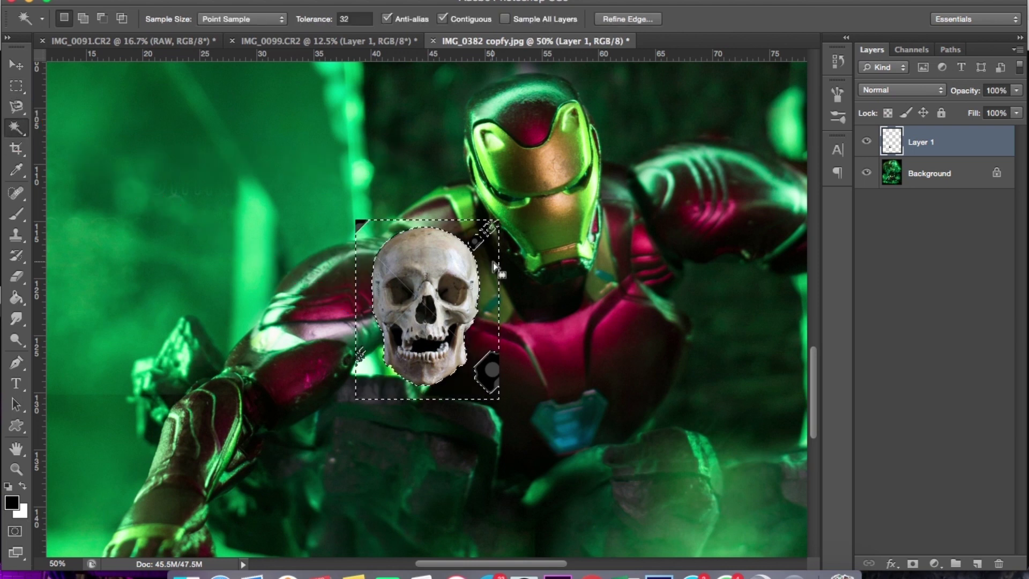
key("ctrl+d")
Erase the leftover watermark and background fragments around the skull with a smaller Eraser brush.
left_click(19, 276)
key("bracketleft")
key("bracketleft")
key("bracketleft")
key("bracketleft")
key("bracketleft")
key("bracketleft")
key("bracketleft")
key("bracketleft")
key("bracketleft")
key("bracketleft")
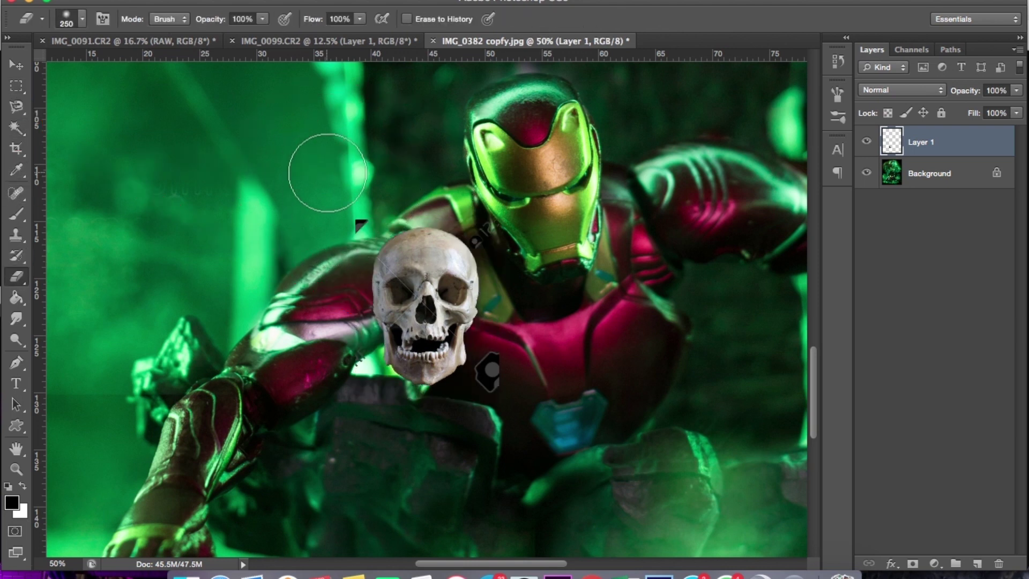
mouse_move(358, 201)
left_mouse_down()
mouse_move(341, 251)
mouse_move(437, 148)
mouse_move(486, 233)
mouse_move(494, 360)
left_mouse_up()
Tilt the skull slightly counterclockwise and move it over Iron Man's helmet, applying the transformation.
key("v")
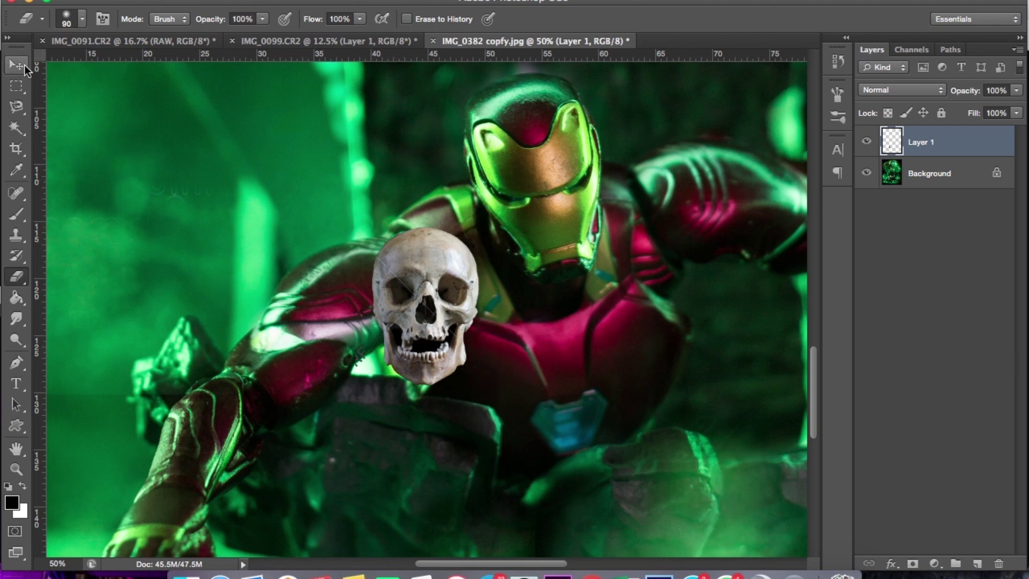
left_click_drag(510, 310, 509, 289)
left_click_drag(446, 294, 564, 172)
key("Return")
key("super+plus")
left_click_drag(611, 74, 512, 255)
Lower the skull layer's opacity to 34%, then scale and position the skull to match the helmet's faceplate.
left_click(1016, 90)
left_click(965, 105)
left_click_drag(571, 209, 615, 154)
left_click_drag(548, 243, 517, 282)
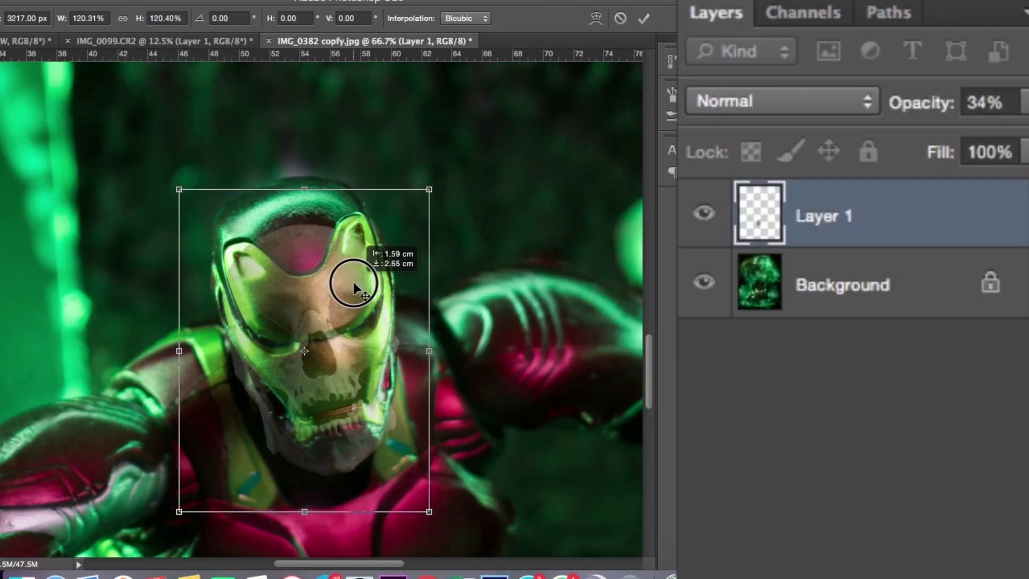
left_click_drag(353, 282, 352, 282)
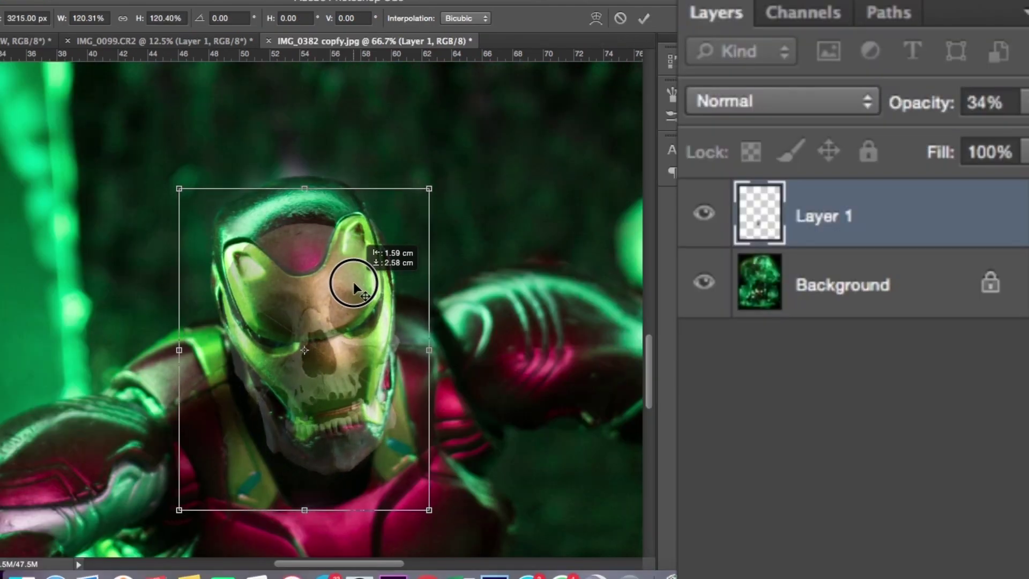
left_click_drag(428, 193, 409, 218)
left_click_drag(393, 282, 413, 267)
key("Return")
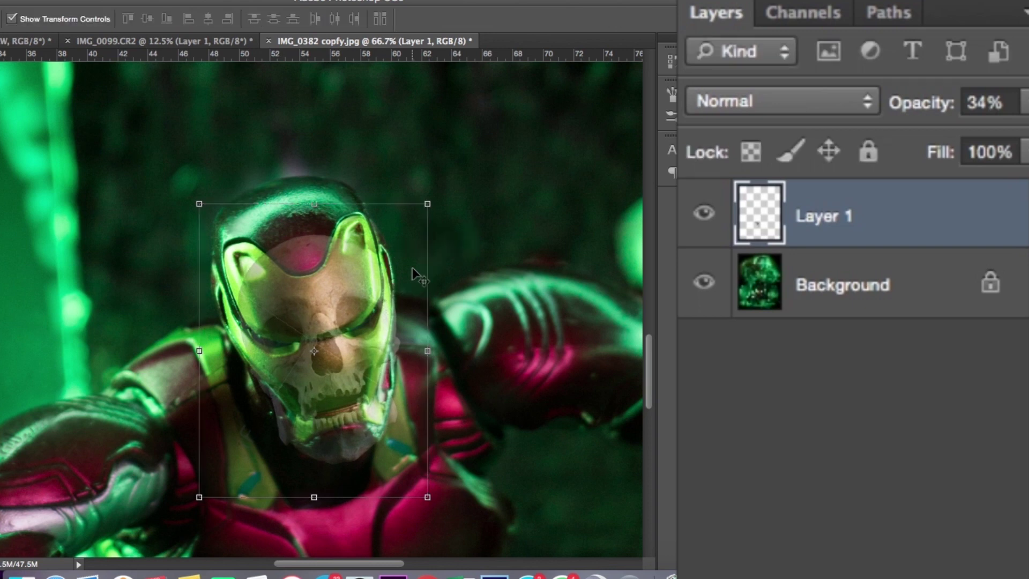
Set the skull layer's opacity to 97% and hide the layer.
left_click_drag(1024, 102, 1021, 138)
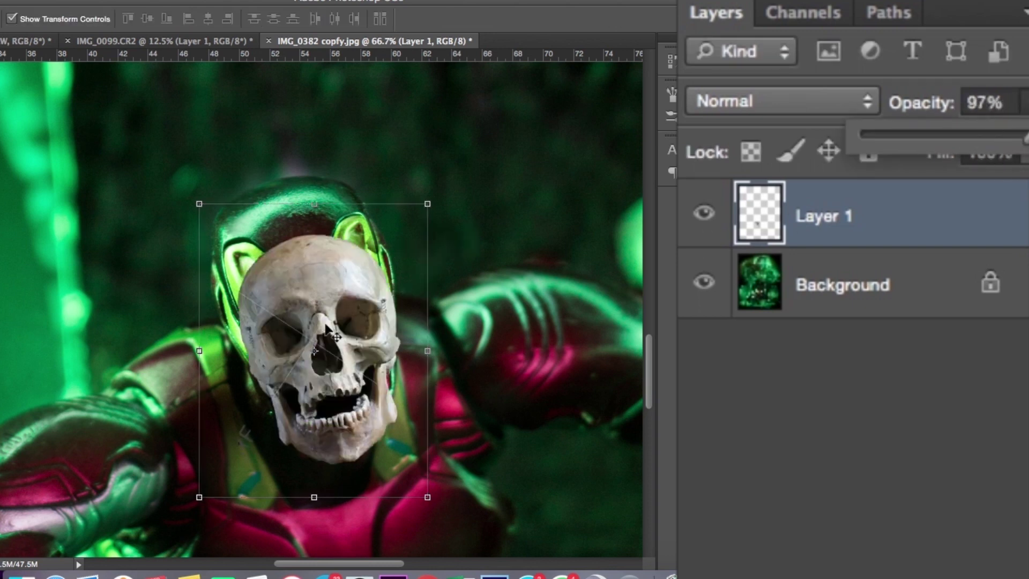
left_click(703, 214)
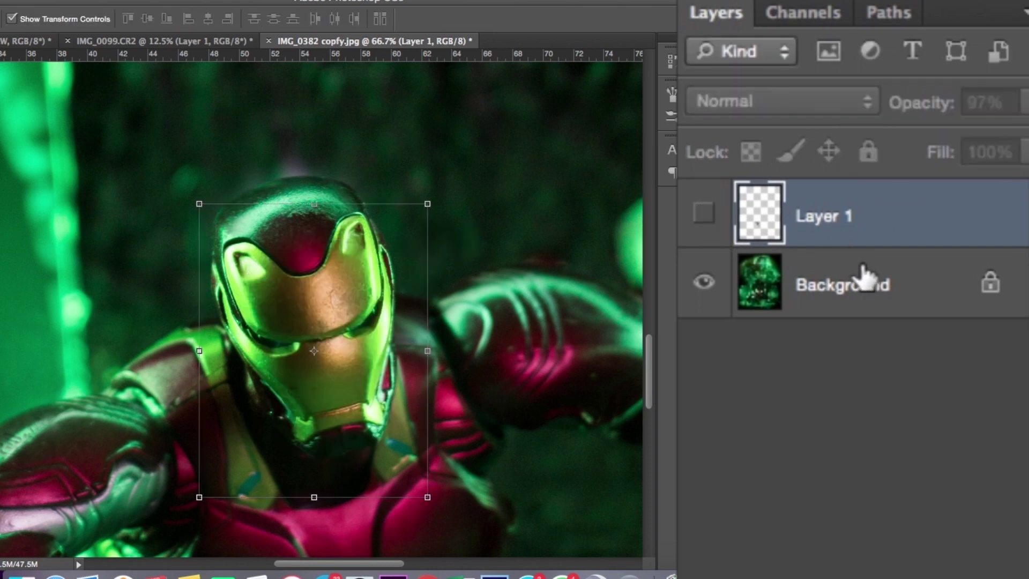
Duplicate the Background layer as "Background copy" and place the duplicate above Layer 1.
left_click(876, 288)
right_click(876, 288)
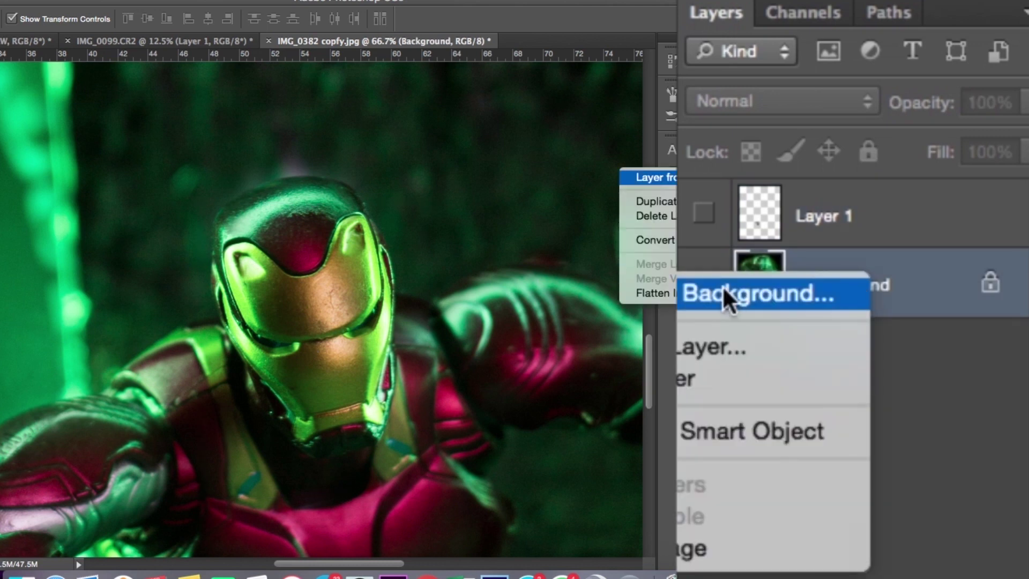
left_click(718, 356)
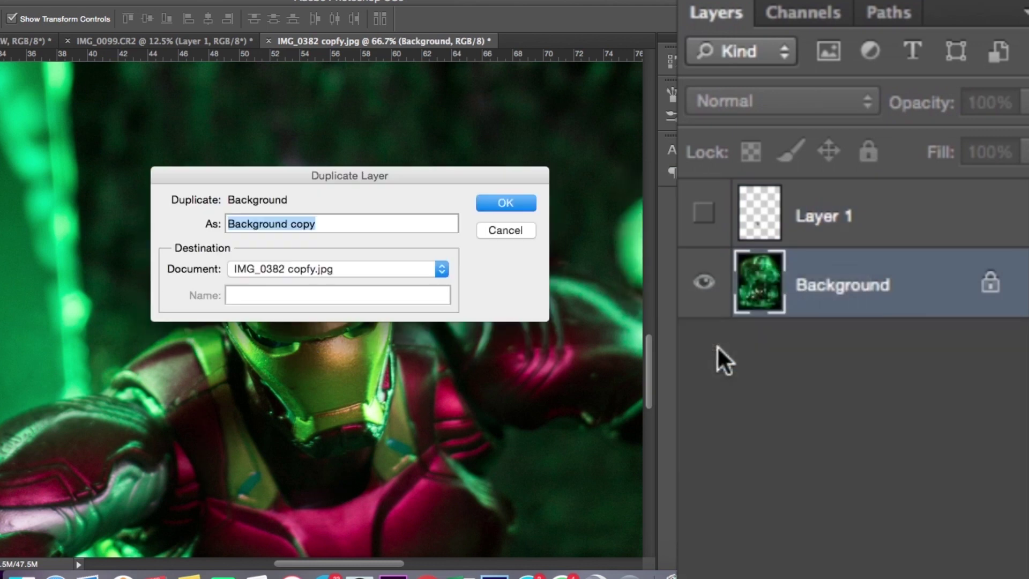
left_click(510, 202)
left_click_drag(914, 271, 919, 211)
Rename Layer 1 as "Skull" and make it visible again.
double_click(831, 295)
type("Skull")
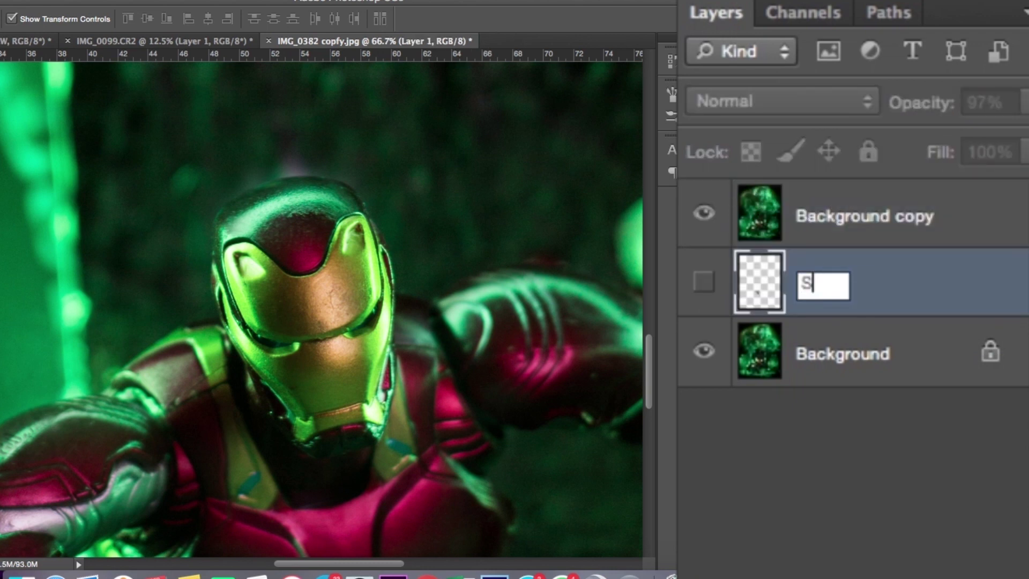
key("Return")
left_click(704, 281)
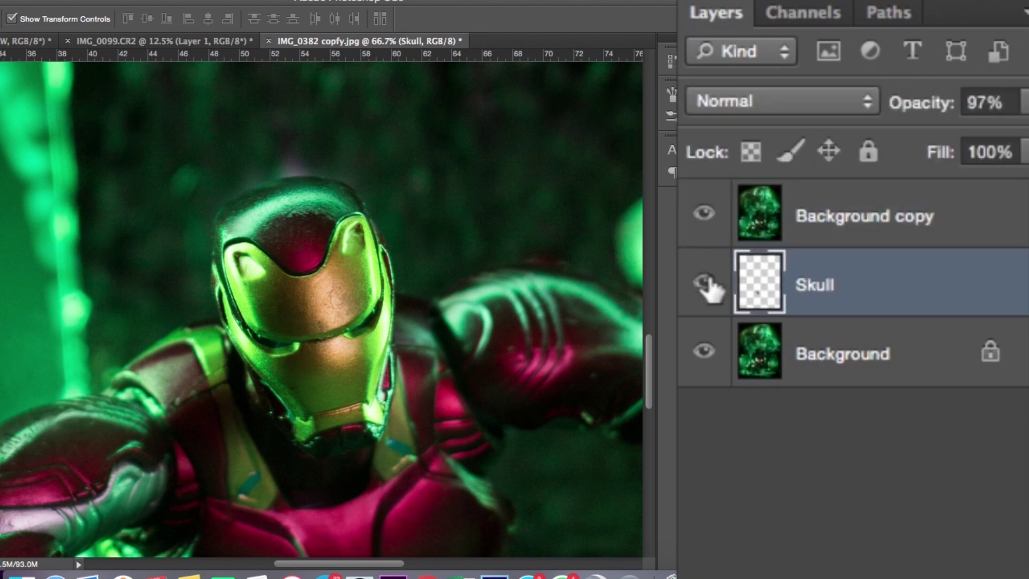
Start a jagged Pen path on the Background copy layer along the lower edge of the faceplate, above the chin strip.
left_click(1007, 217)
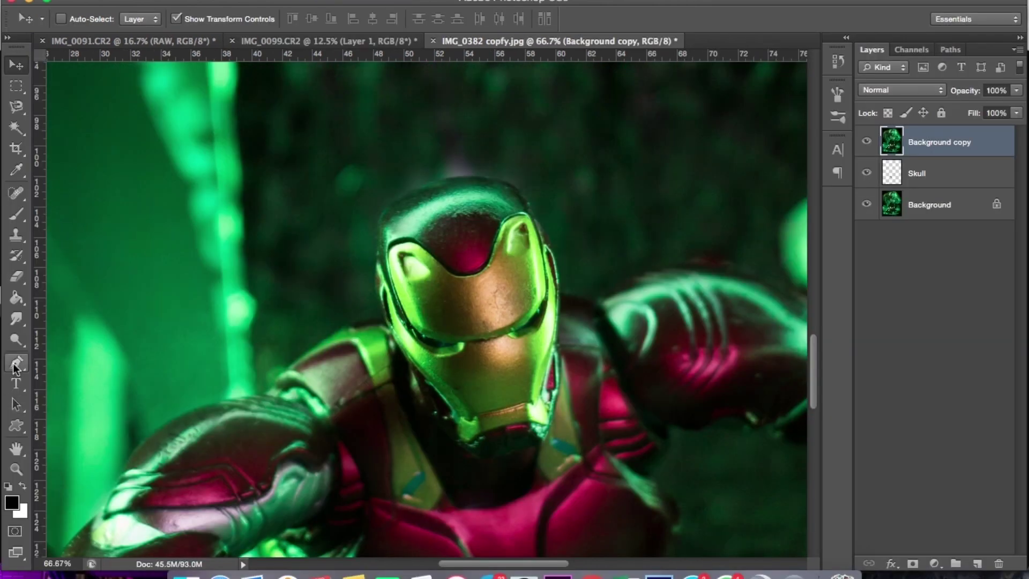
left_click(16, 363)
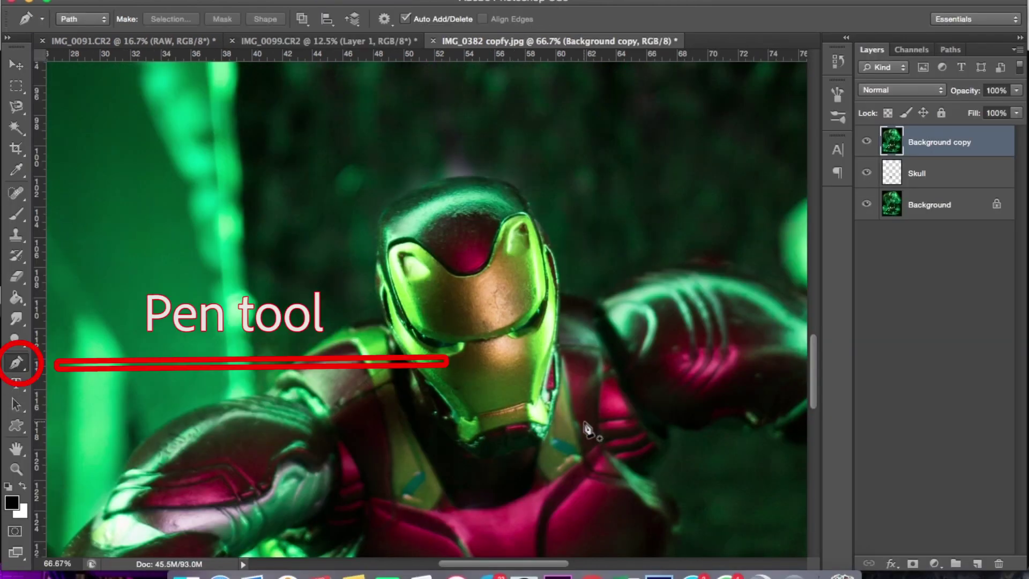
key("super+plus")
key("super+plus")
scroll(586, 429, "down", 3)
scroll(586, 429, "right", 4)
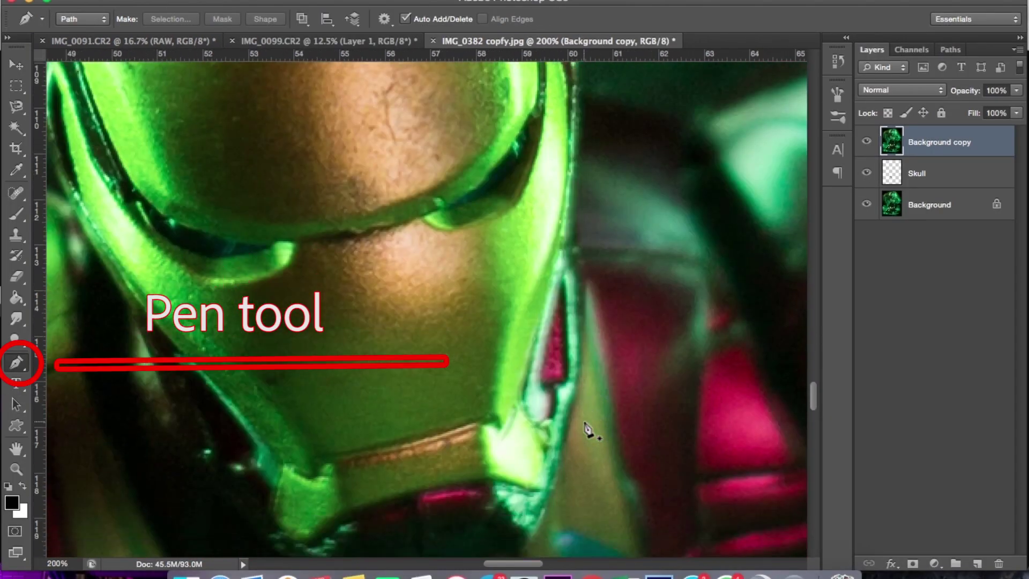
left_click(516, 417)
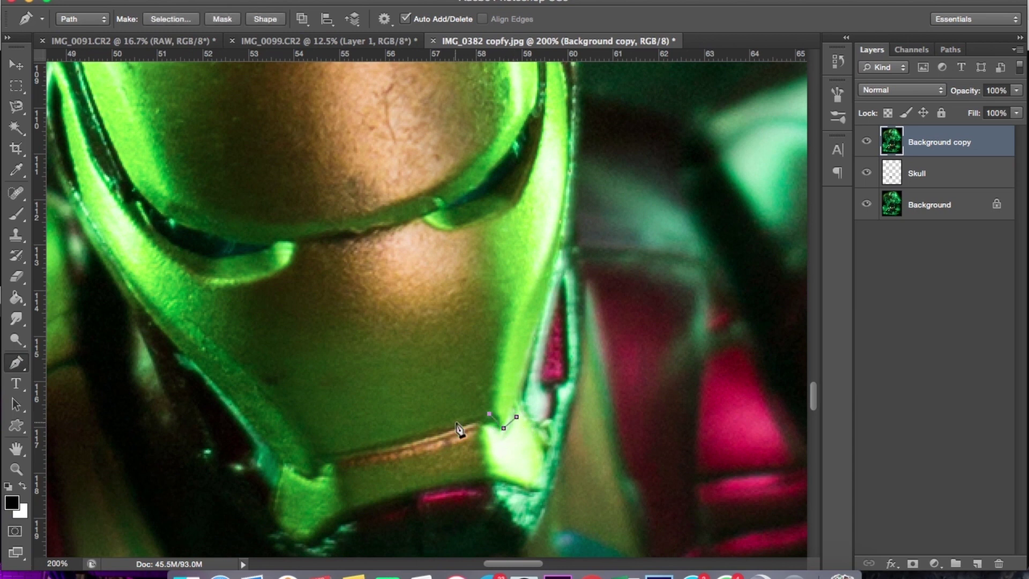
left_click(430, 428)
left_click(415, 413)
left_click(406, 434)
left_click(365, 444)
left_click(399, 431)
left_click(374, 422)
left_click(389, 424)
left_click(392, 399)
left_click(316, 393)
left_click(357, 380)
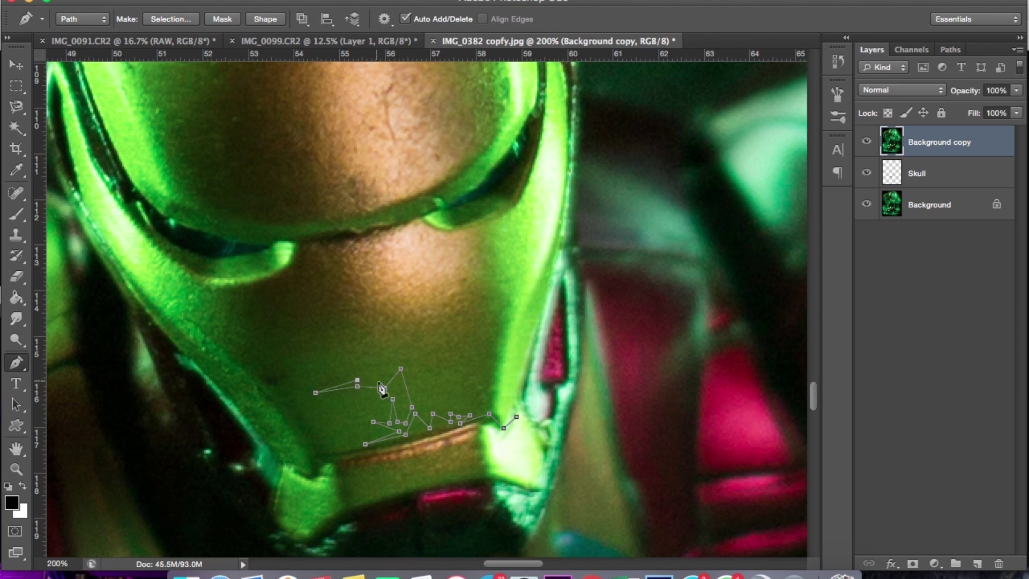
key("alt+super+z")
key("alt+super+z")
key("alt+super+z")
key("alt+super+z")
key("alt+super+z")
key("alt+super+z")
key("alt+super+z")
key("alt+super+z")
key("alt+super+z")
key("alt+super+z")
key("alt+super+z")
Trace the jagged break outline up the middle of the faceplate, around the eye on the image's right, and back to its start.
left_click(398, 436)
left_click(380, 443)
left_click(370, 442)
left_click(356, 448)
left_click(346, 433)
left_click(331, 423)
left_click(352, 398)
left_click(362, 397)
left_click(368, 393)
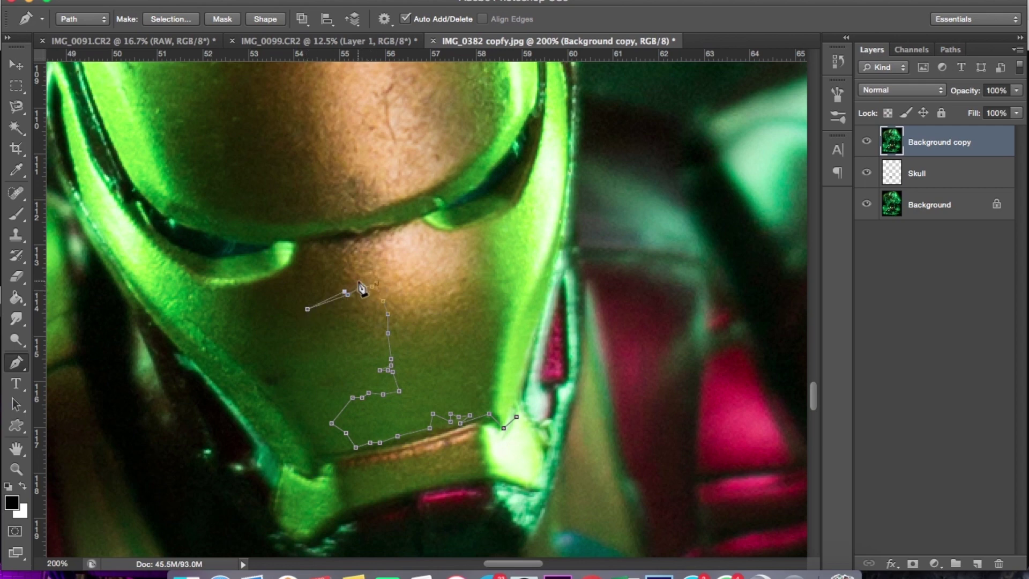
left_click(369, 236)
left_click(376, 206)
scroll(370, 222, "up", 3)
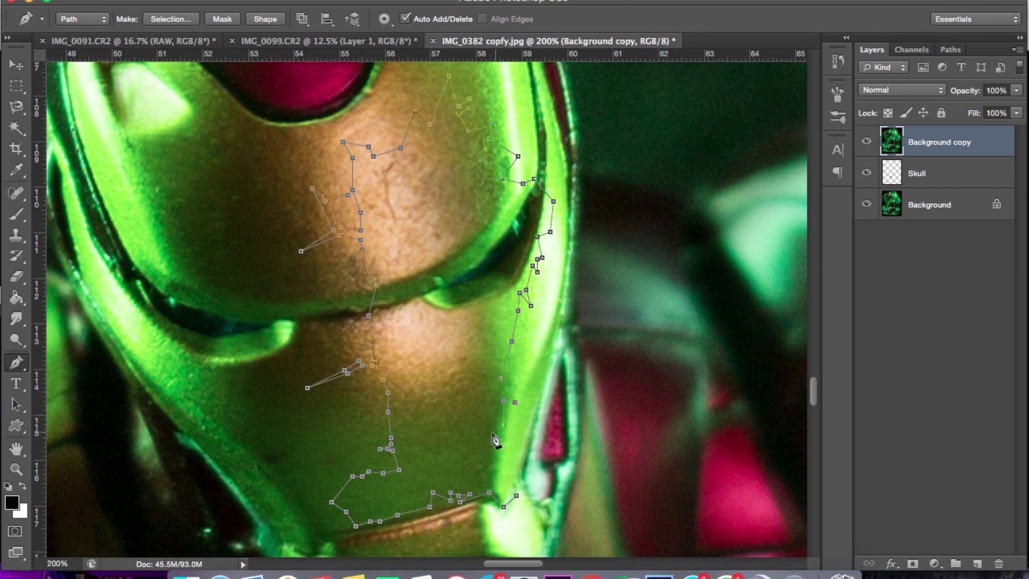
Convert the closed path to a new selection with a 0-pixel feather, delete that area from Background copy, and deselect.
right_click(388, 310)
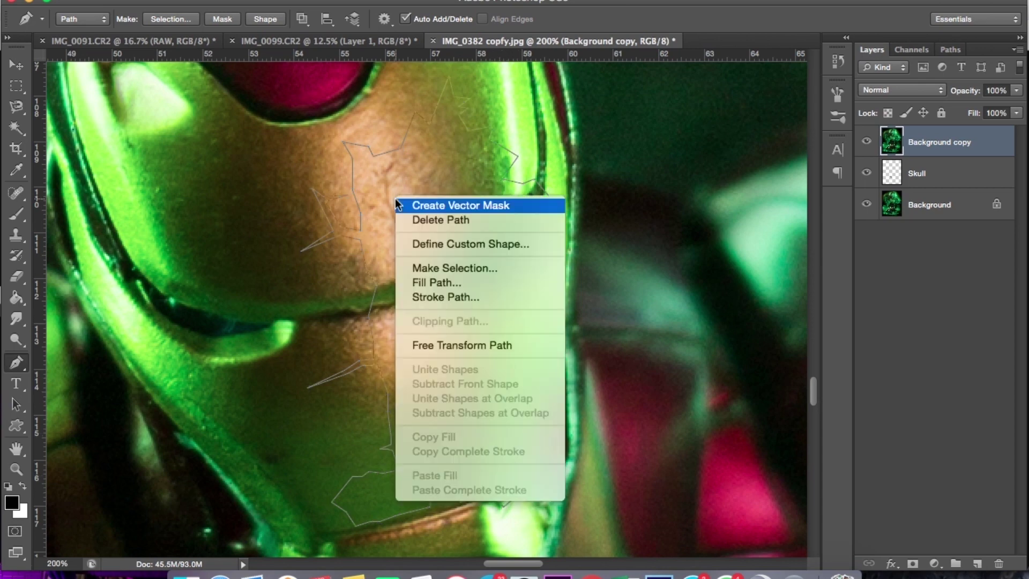
left_click(438, 265)
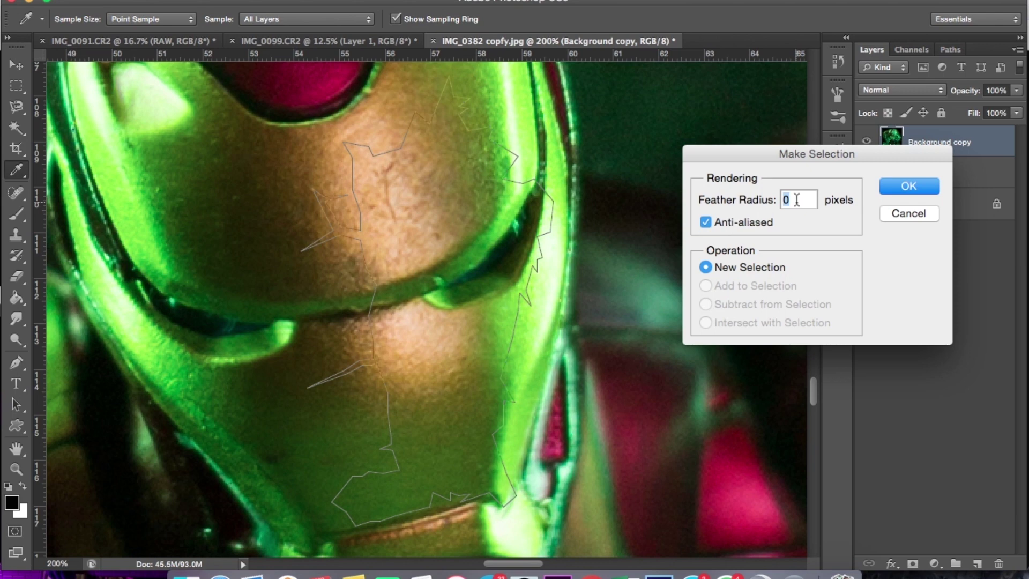
key("Return")
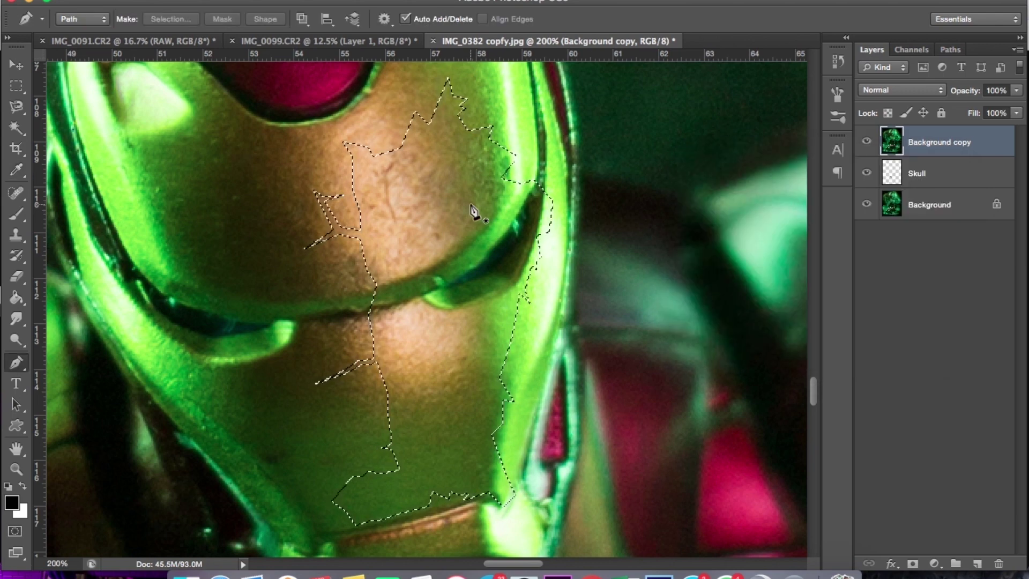
key("Delete")
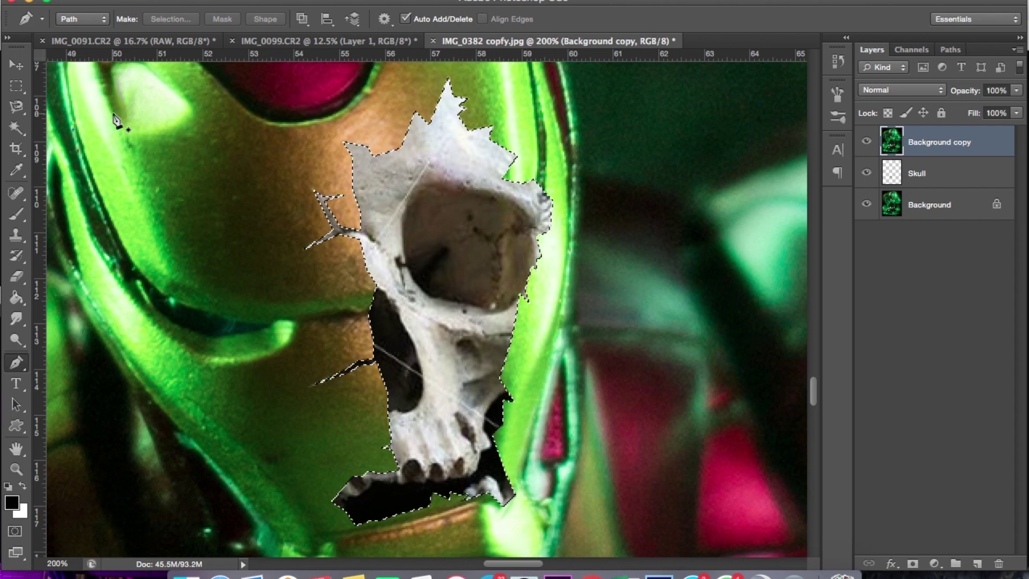
left_click(19, 87)
left_click(474, 246)
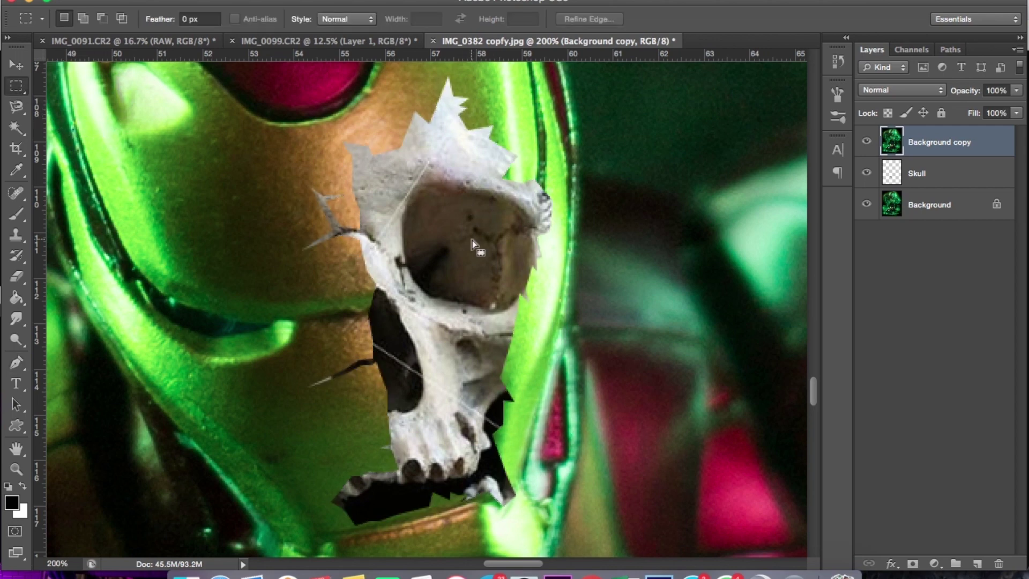
Darken the Skull layer with a Curves adjustment, setting a midtone point at input 155 and output 108.
scroll(454, 362, "down", 5)
scroll(455, 361, "right", 3)
scroll(455, 362, "up", 6)
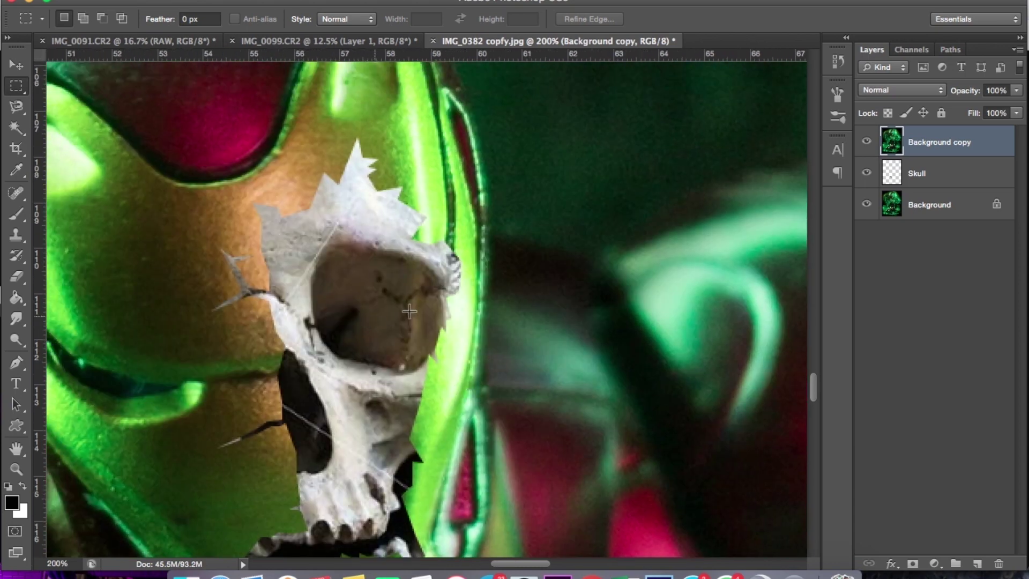
left_click(952, 187)
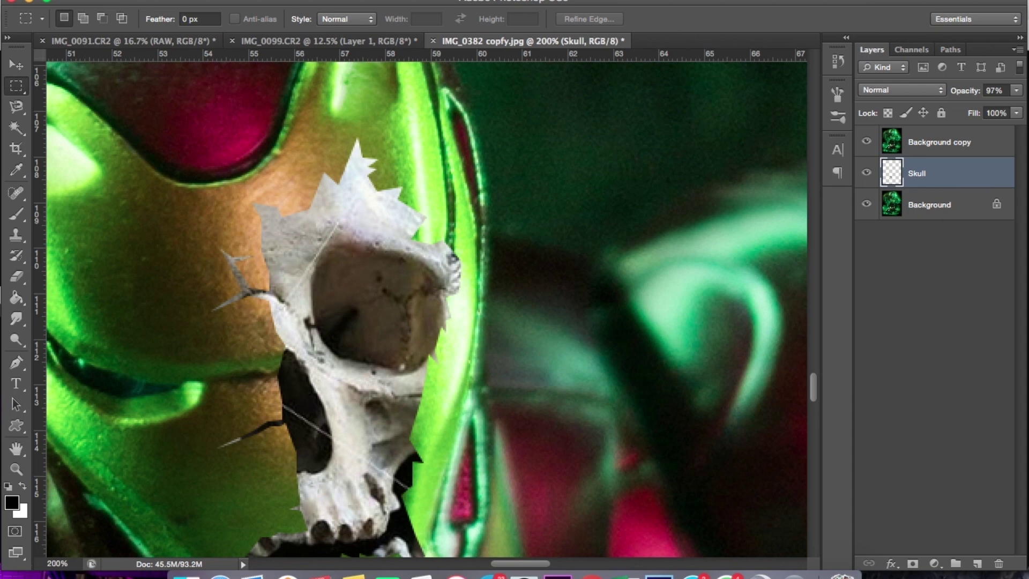
left_click(196, 0)
mouse_move(280, 24)
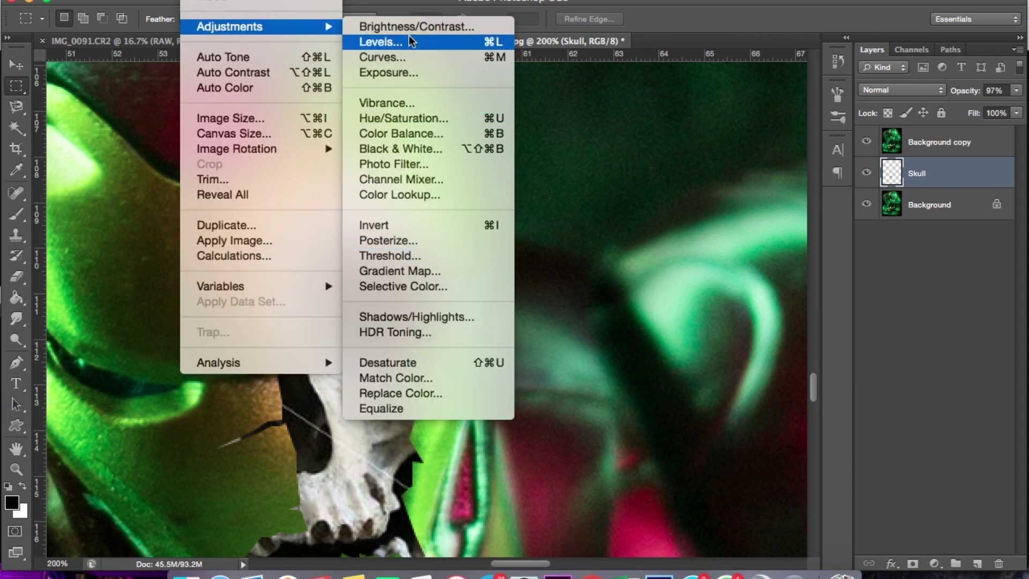
left_click(418, 57)
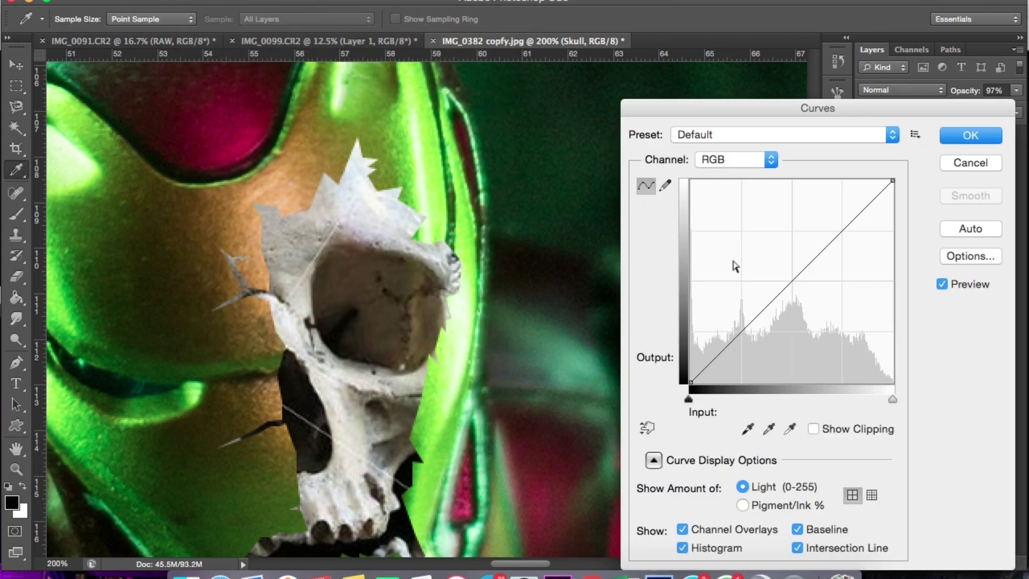
left_click_drag(795, 280, 813, 297)
key("super+minus")
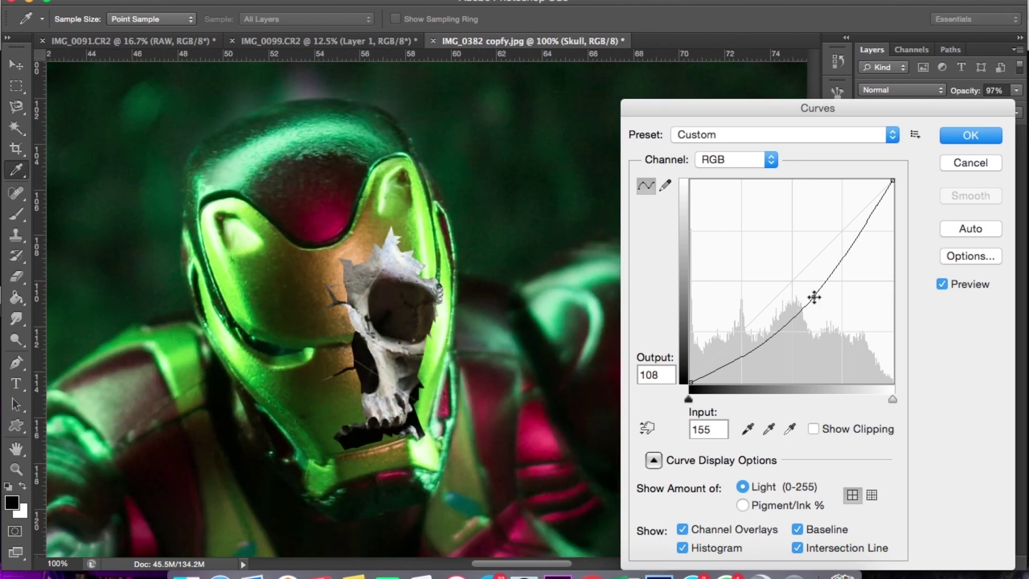
key("Return")
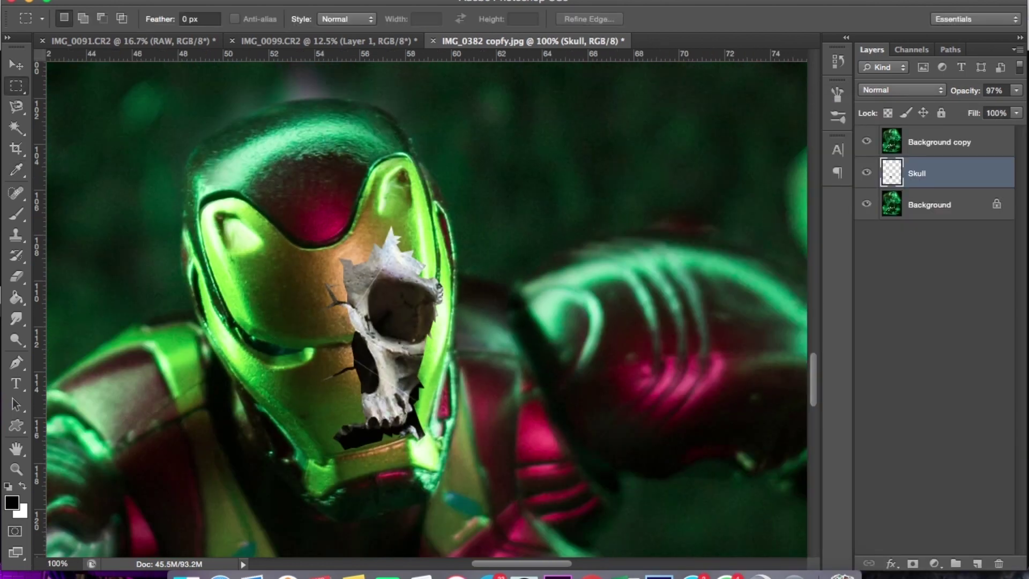
Deepen the Skull layer's shadows with Levels, setting the black input level to 12.
left_click(272, 1)
mouse_move(271, 24)
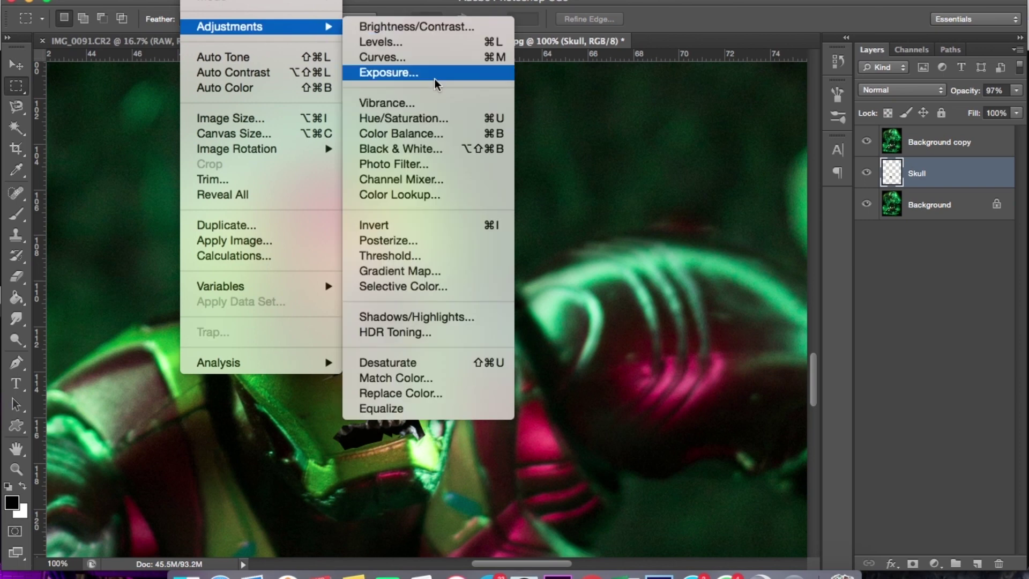
left_click(443, 41)
mouse_move(719, 320)
left_mouse_down()
mouse_move(797, 320)
mouse_move(728, 321)
left_mouse_up()
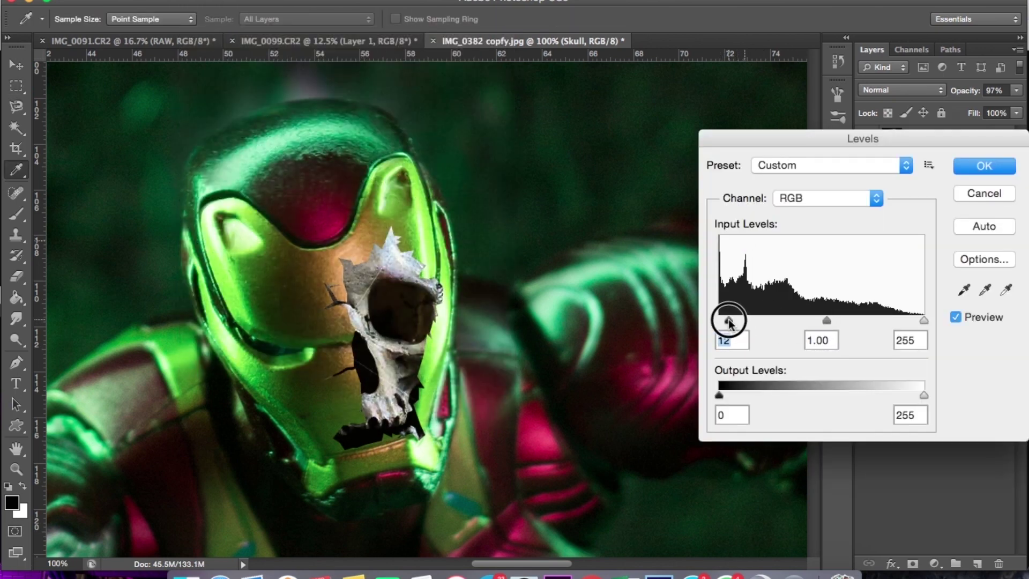
left_click(964, 173)
Tint the Skull layer green with Color Balance, setting the midtones' Magenta-Green level to +100.
left_click(197, 2)
mouse_move(297, 26)
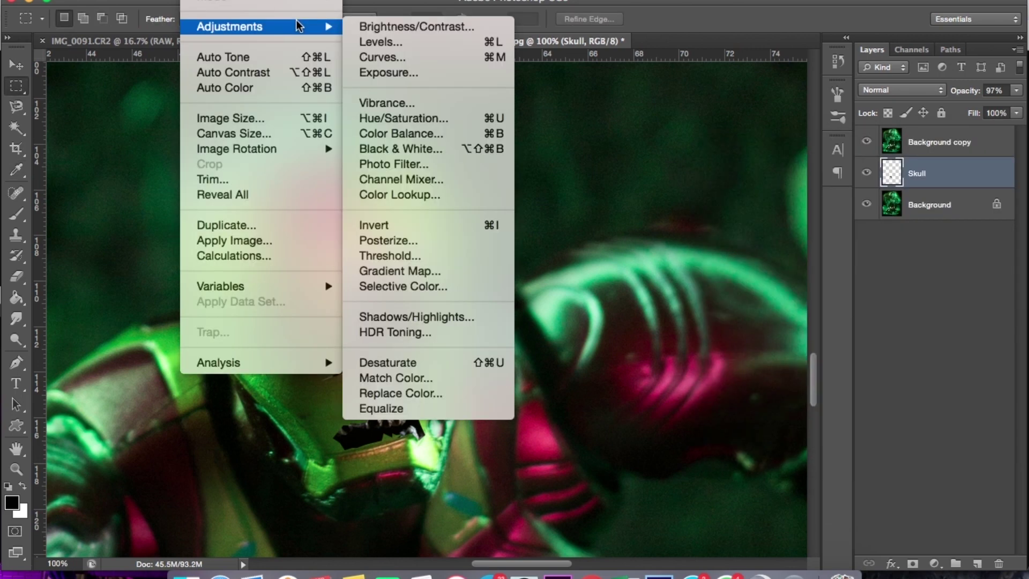
left_click(449, 132)
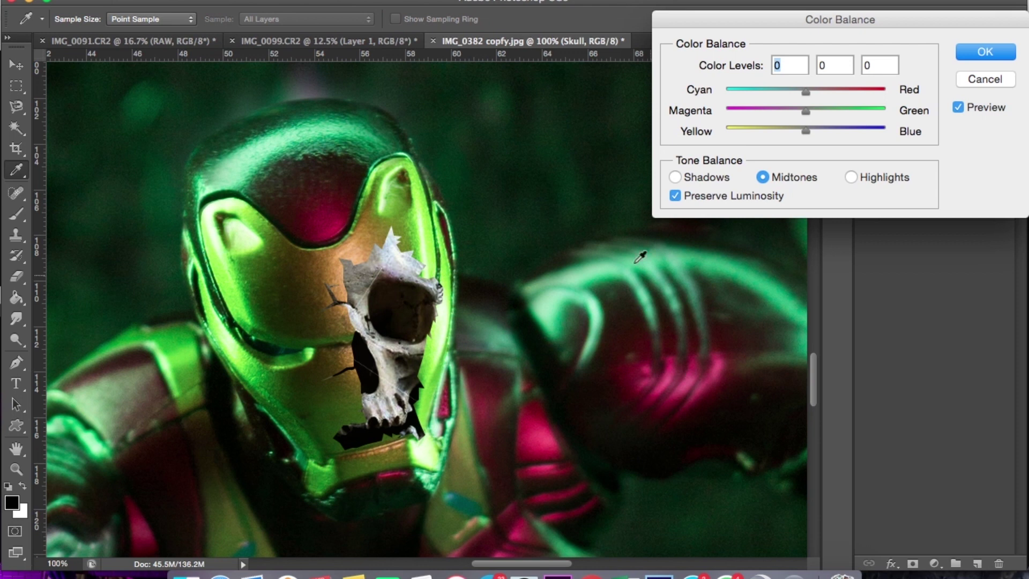
left_click_drag(810, 116, 891, 115)
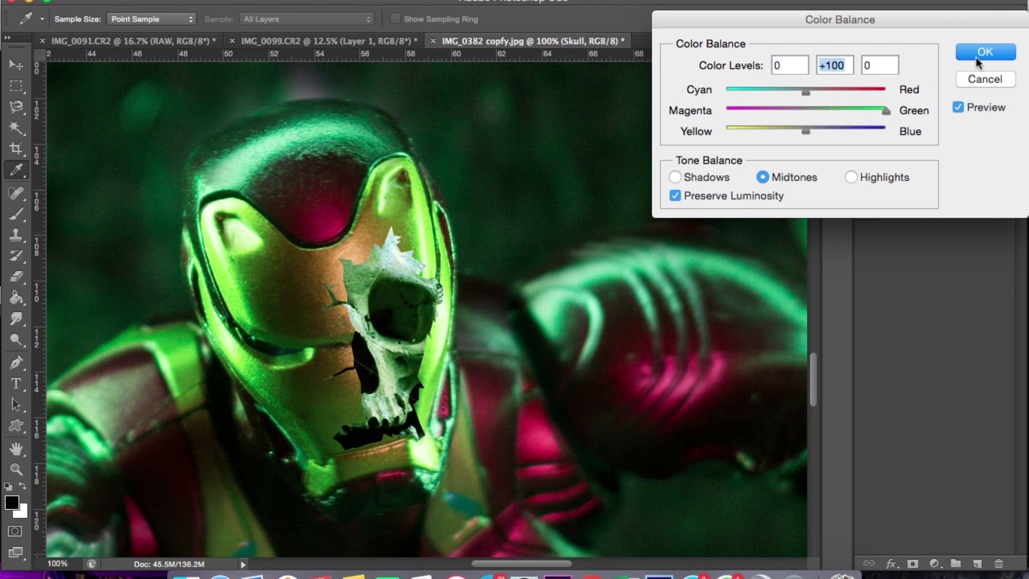
left_click(984, 52)
key("m")
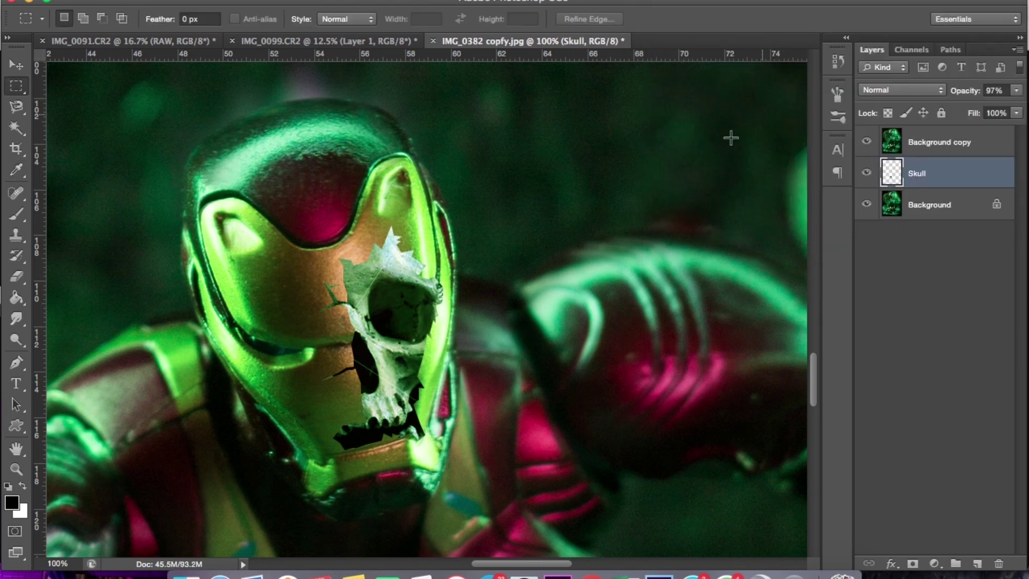
Add a new layer directly above Skull and name it "green".
left_click(978, 563)
double_click(923, 172)
type("green")
key("Return")
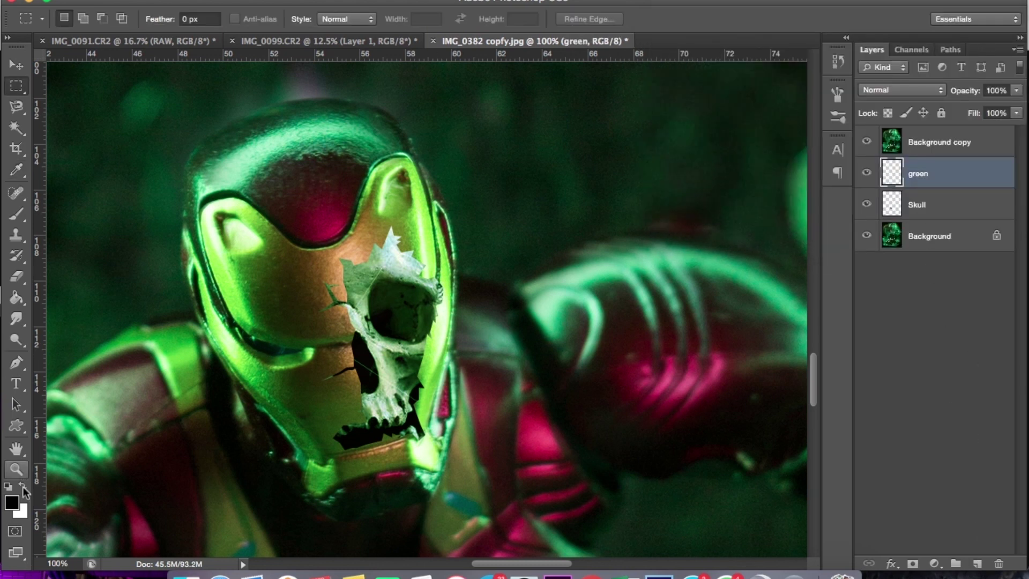
Set the foreground colour to the bright yellow-green sampled from the helmet's glowing rim beside the skull.
left_click(12, 502)
left_click(230, 160)
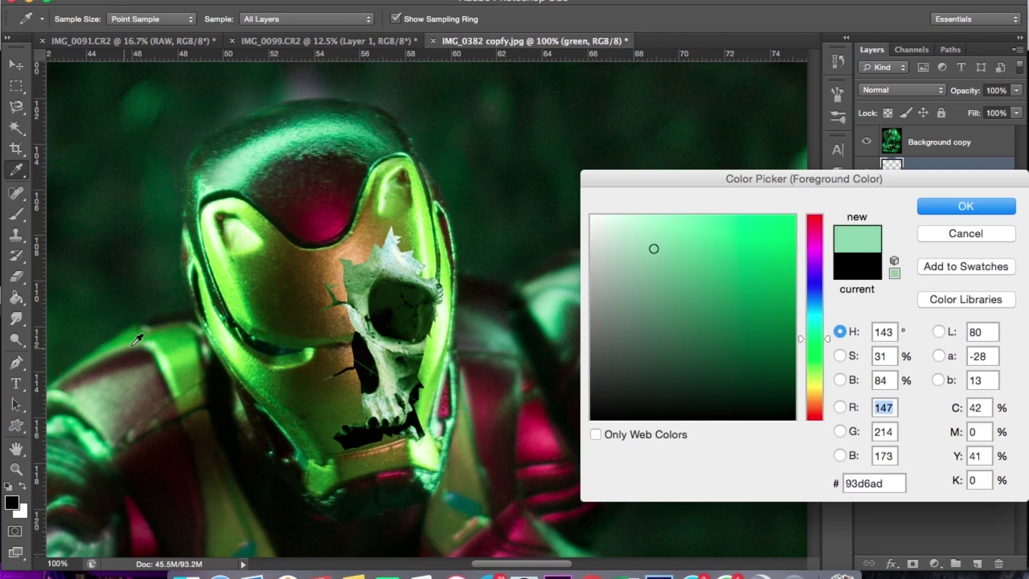
left_click(239, 342)
left_click(435, 246)
left_click(965, 206)
Paint bright green over the exposed skull on the green layer with a soft 125-pixel brush, after undoing a first trial stroke.
key("b")
left_click_drag(370, 300, 395, 395)
key("super+z")
left_click(81, 21)
left_click(35, 143)
mouse_move(413, 212)
left_mouse_down()
mouse_move(298, 200)
mouse_move(323, 471)
left_mouse_up()
left_click(397, 324)
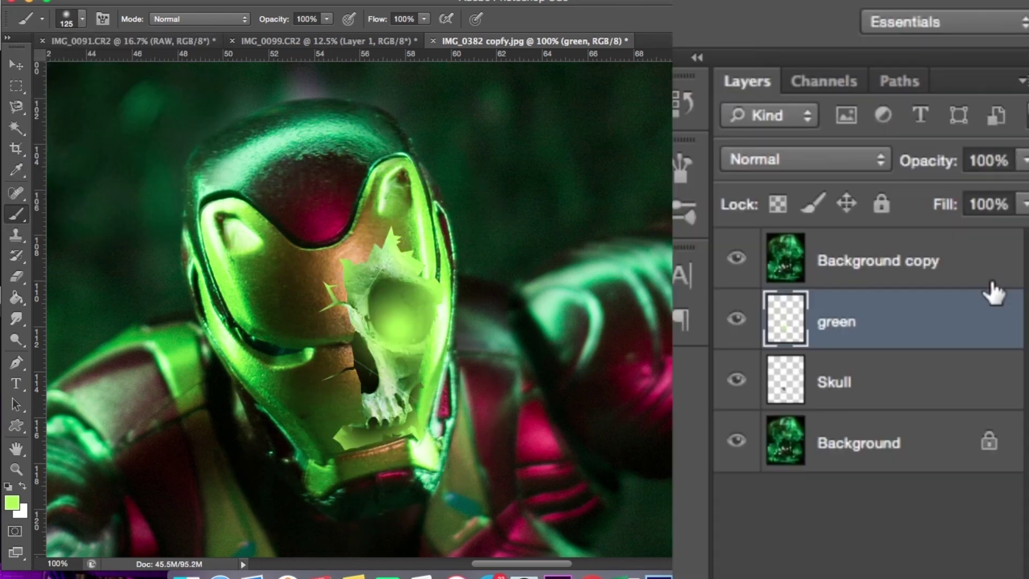
Try Overlay on the green layer and settle on Color Burn as its blend mode.
left_click(902, 90)
left_click(894, 243)
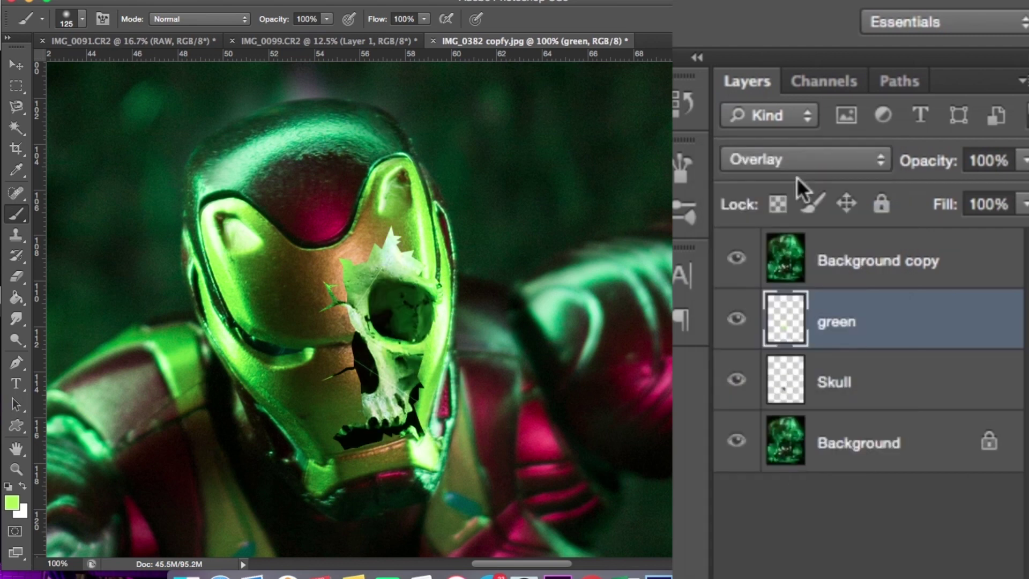
left_click(837, 158)
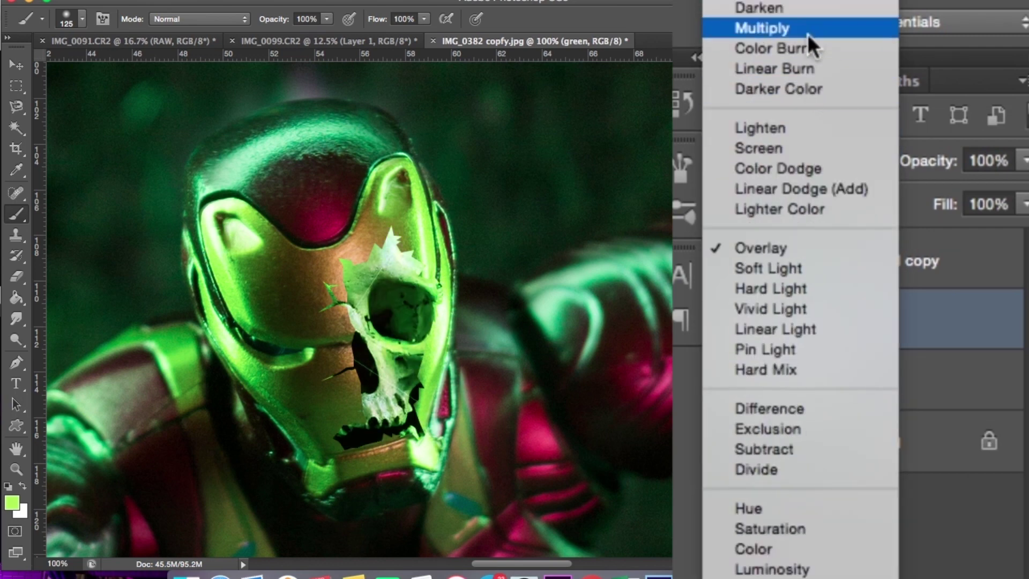
left_click(808, 47)
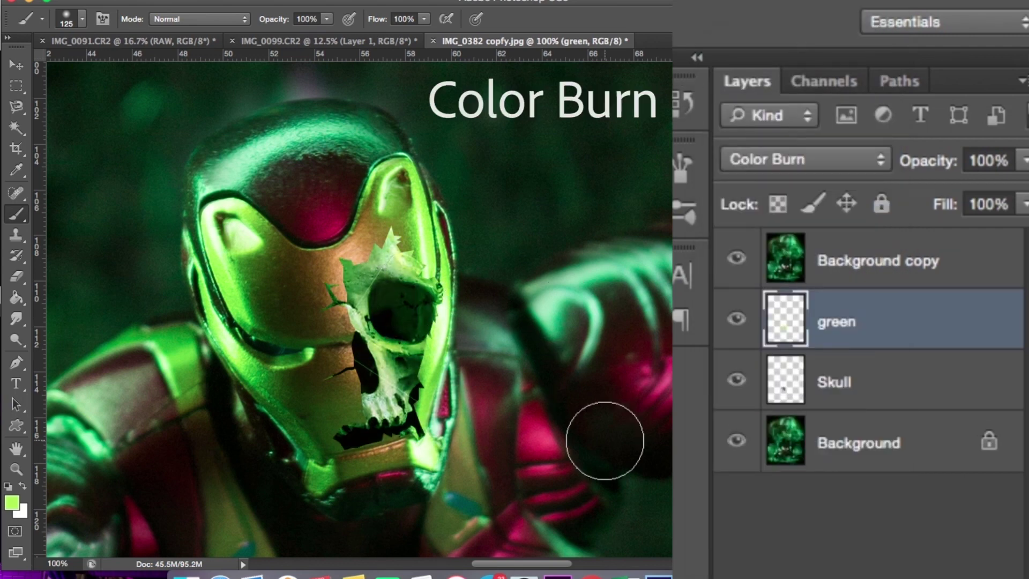
scroll(317, 380, "up", 2)
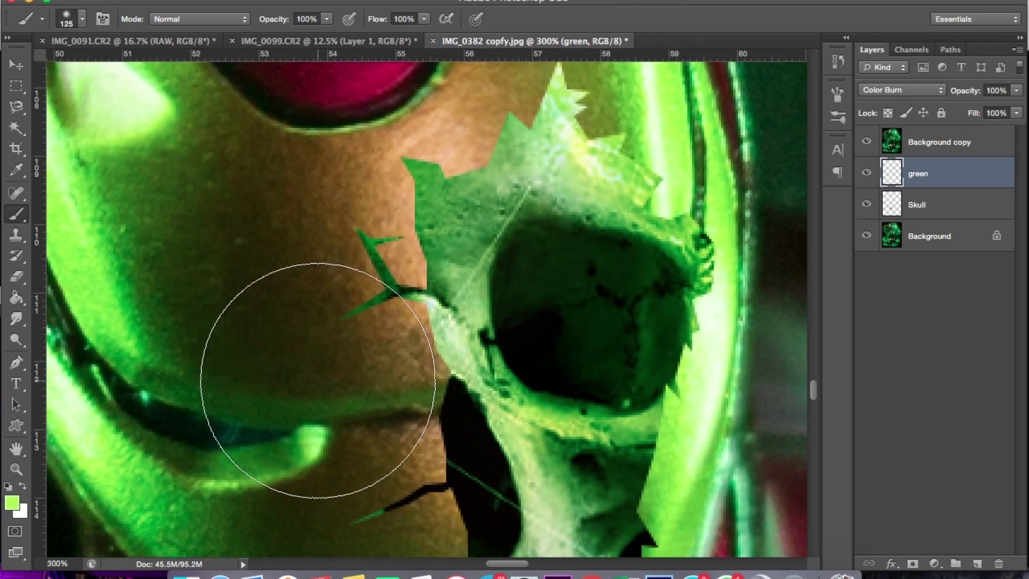
scroll(542, 355, "down", 4)
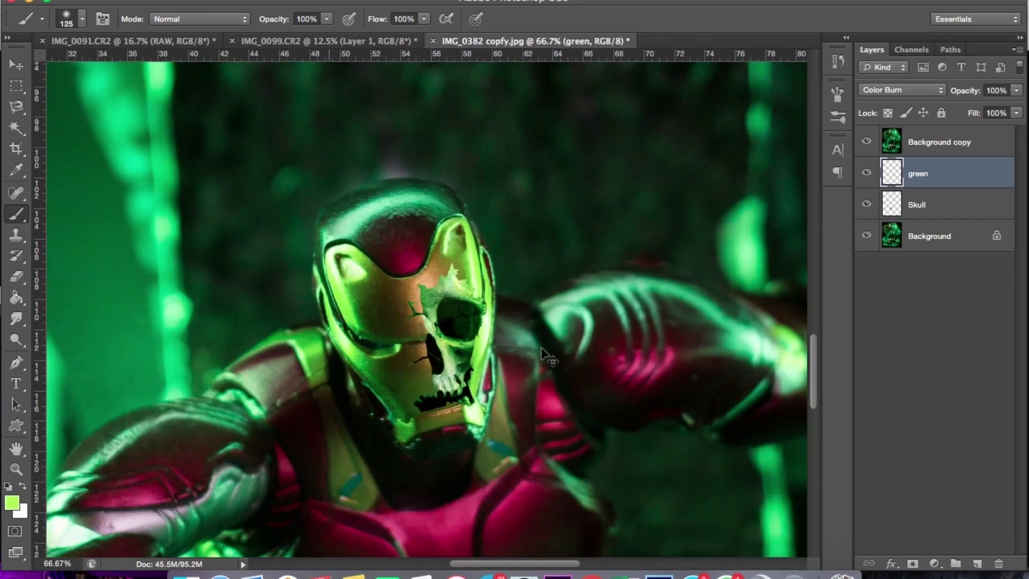
Apply a Gaussian Blur with a 0.1-pixel radius to the Skull layer.
left_click(965, 214)
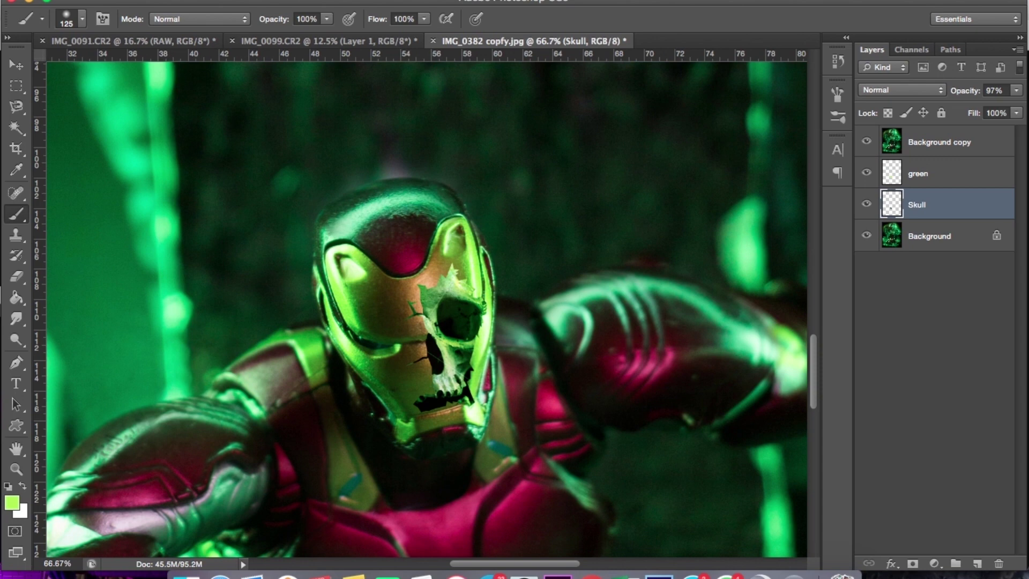
left_click(375, 1)
mouse_move(531, 164)
left_click(614, 288)
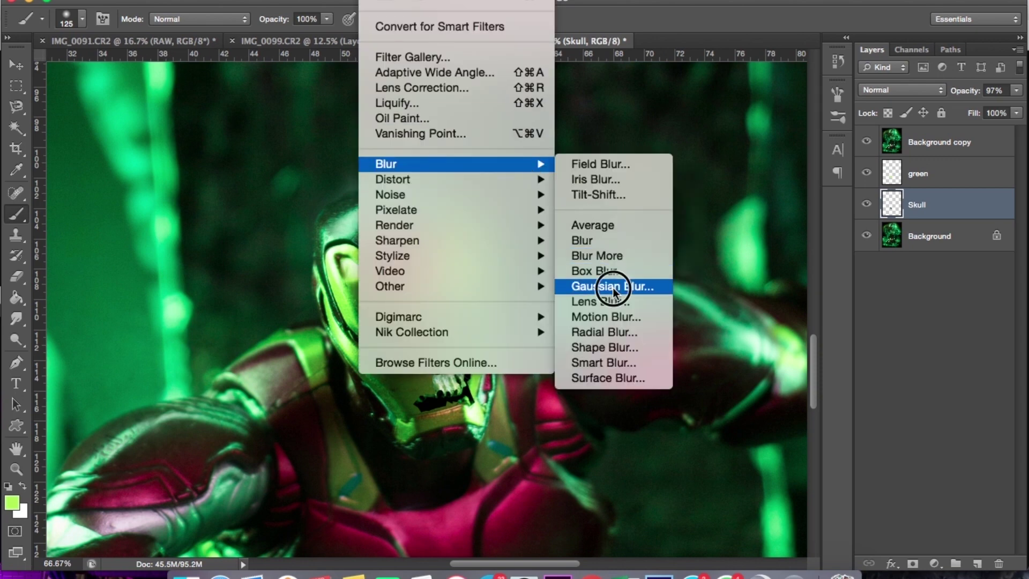
left_click(614, 287)
key("super+equal")
key("super+equal")
left_click_drag(798, 390, 779, 394)
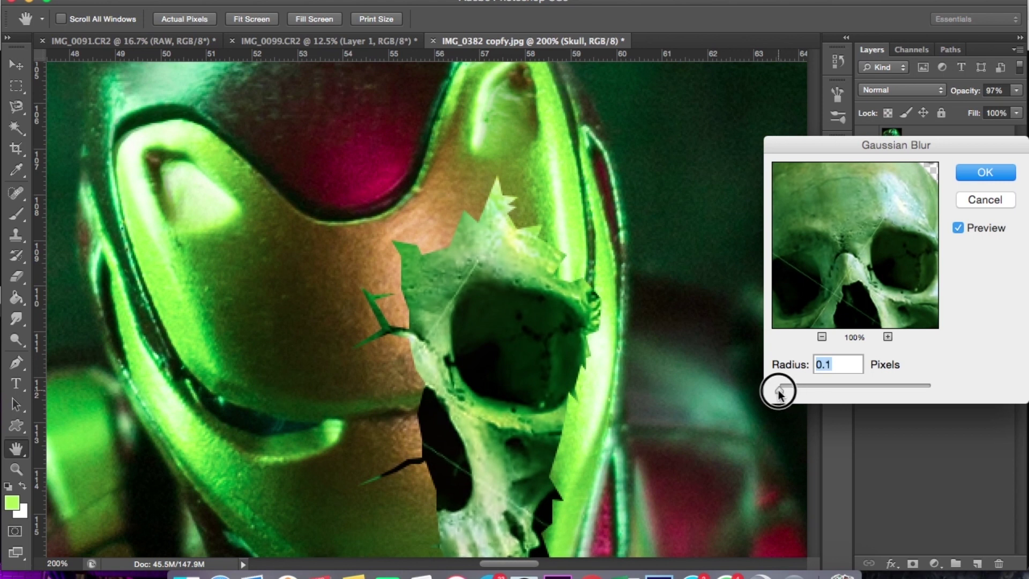
left_click(990, 169)
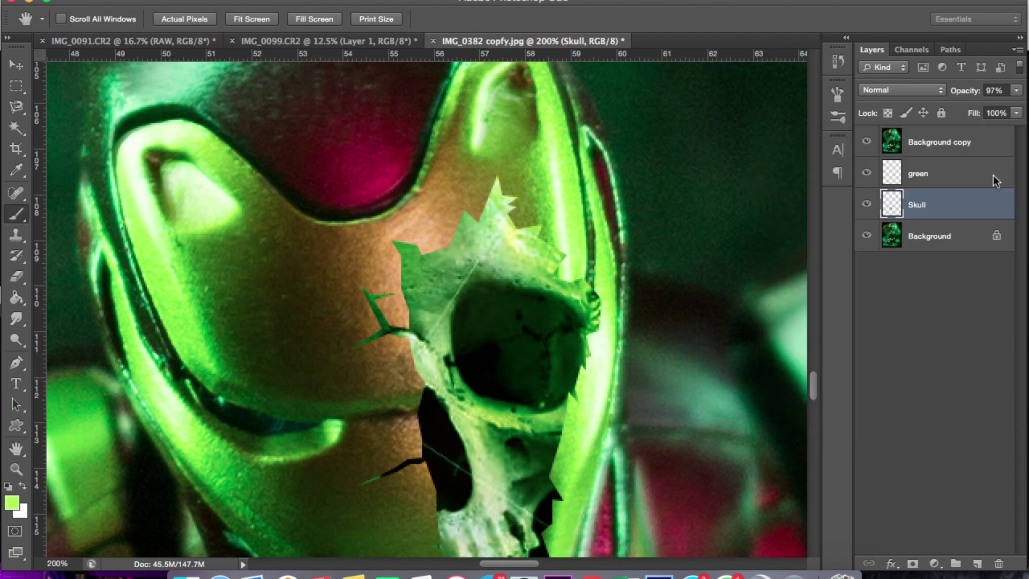
Add a layer named "shadow" directly above the green layer and reset the foreground colour to black.
left_click(984, 182)
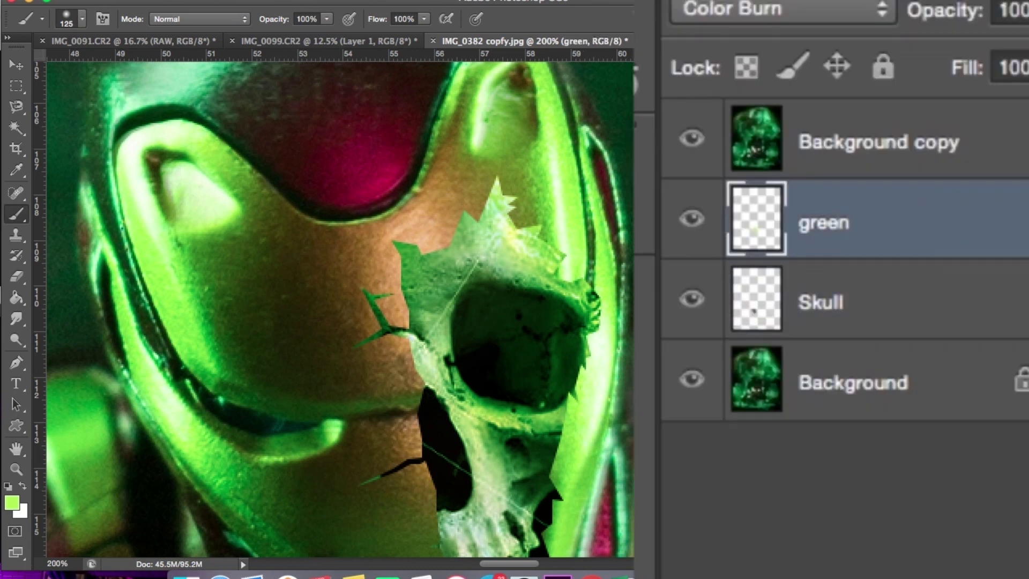
key("super+shift+alt+n")
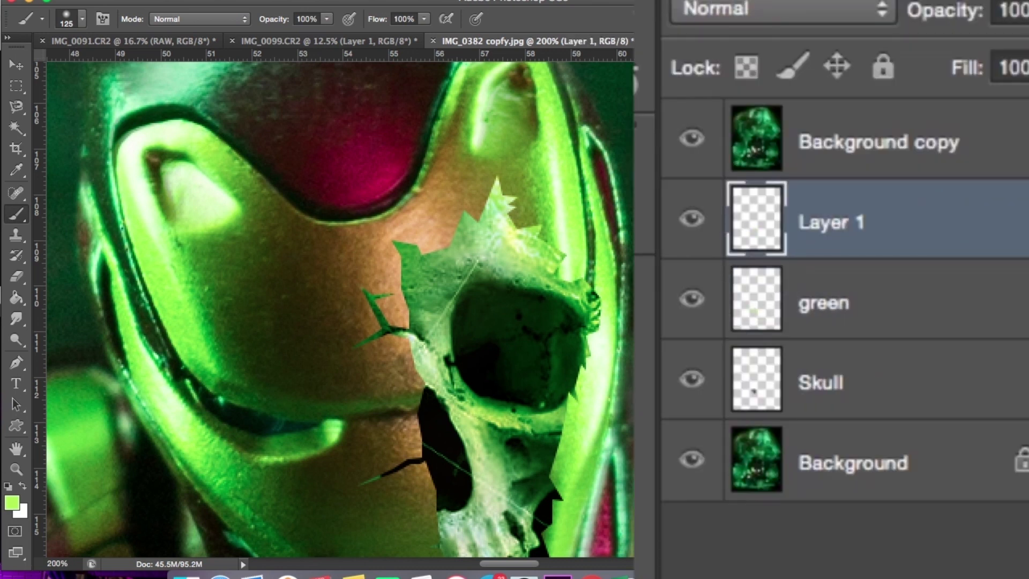
double_click(827, 222)
type("shadow")
key("Return")
key("d")
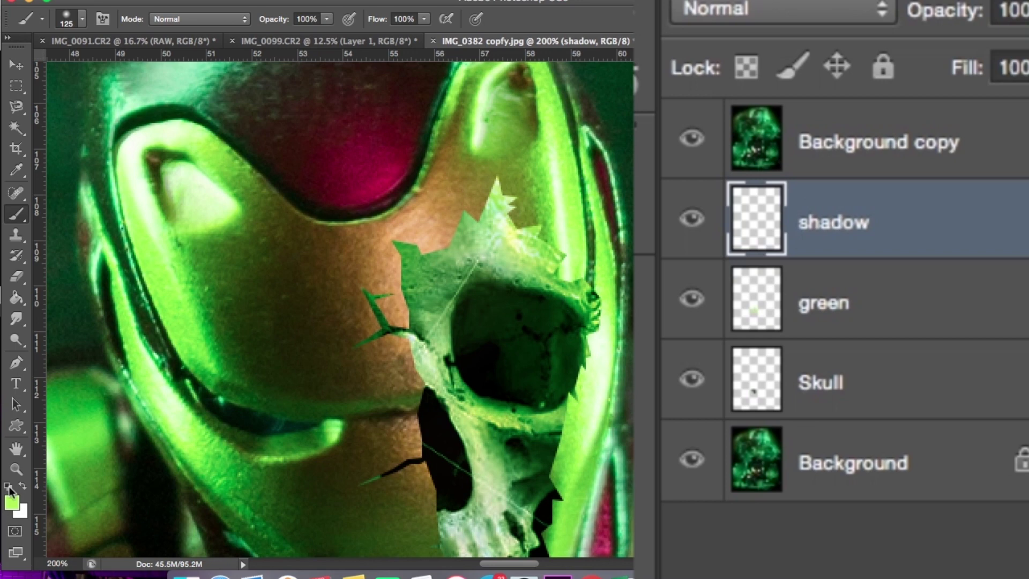
Paint black shadows on the shadow layer around the jagged edges and cracks of the break with a 60-pixel brush.
key("bracketleft")
key("bracketleft")
key("bracketleft")
key("bracketleft")
key("bracketleft")
mouse_move(386, 217)
left_mouse_down()
mouse_move(487, 172)
mouse_move(594, 386)
left_mouse_up()
scroll(595, 387, "down", 5)
mouse_move(600, 349)
left_mouse_down()
mouse_move(394, 517)
mouse_move(388, 131)
mouse_move(352, 178)
left_mouse_up()
left_click_drag(406, 249, 400, 194)
scroll(683, 228, "up", 4)
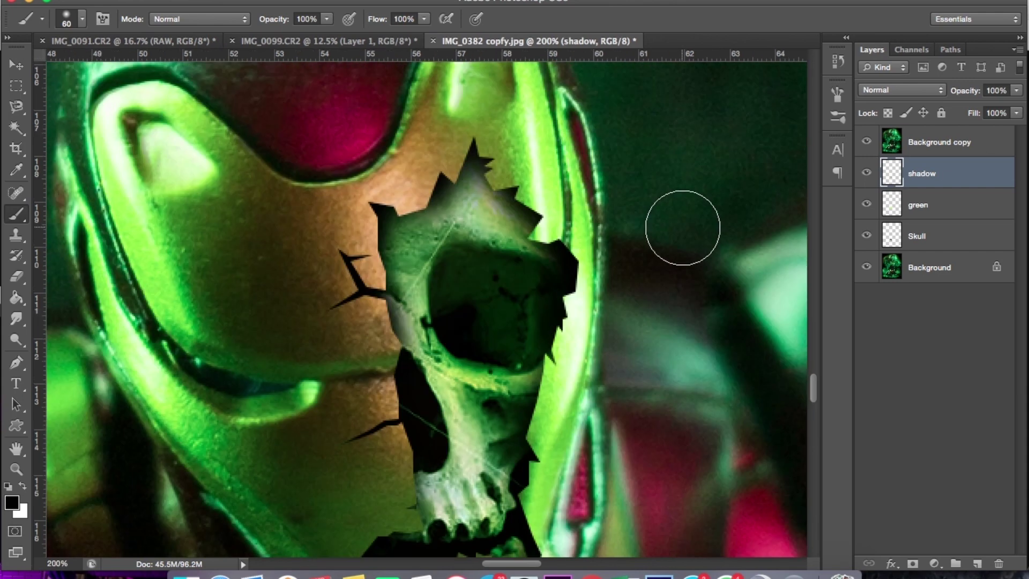
Reduce the shadow layer's opacity to 82%.
left_click(1016, 90)
mouse_move(1018, 106)
left_mouse_down()
mouse_move(992, 110)
mouse_move(1004, 107)
left_mouse_up()
key("v")
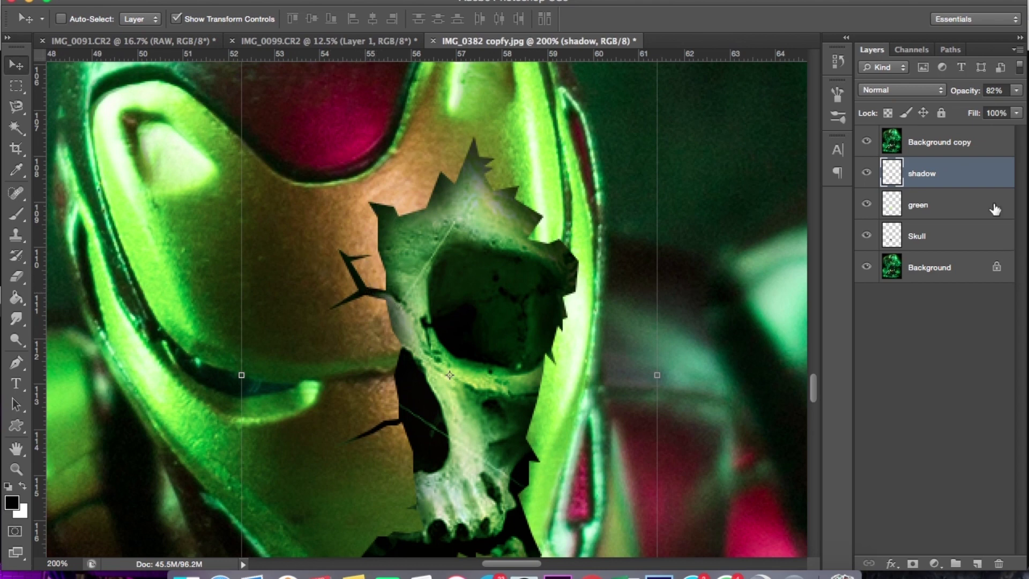
Enable Bevel & Emboss in the Background copy layer's style and open its settings.
double_click(995, 144)
left_click(978, 163)
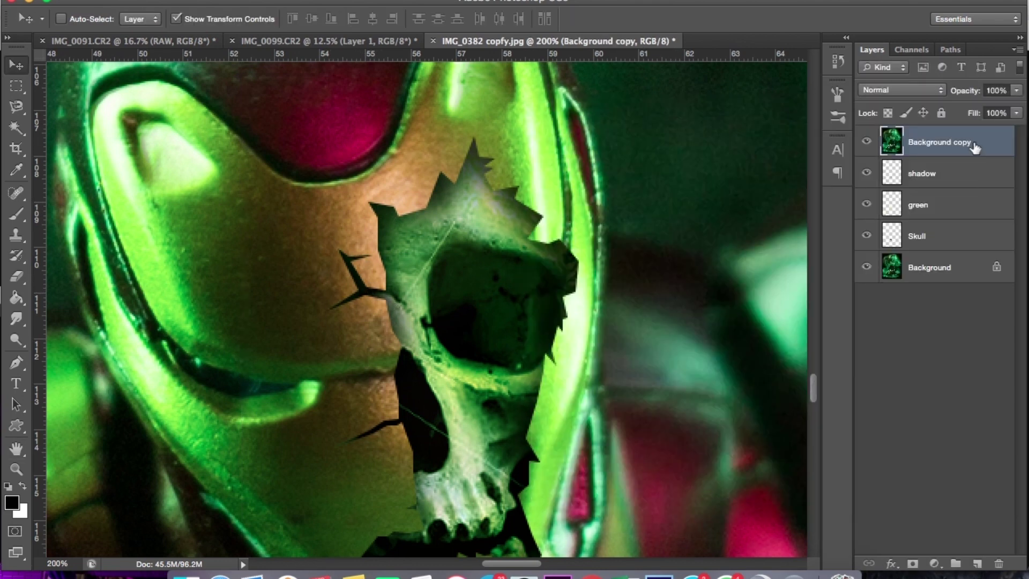
right_click(943, 142)
left_click(876, 73)
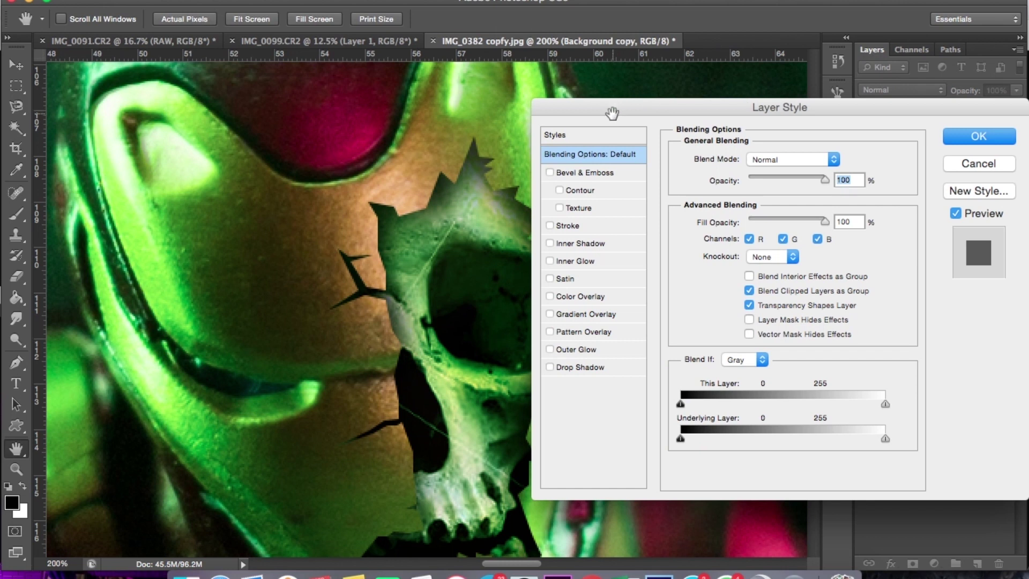
left_click_drag(611, 111, 679, 108)
left_click(620, 169)
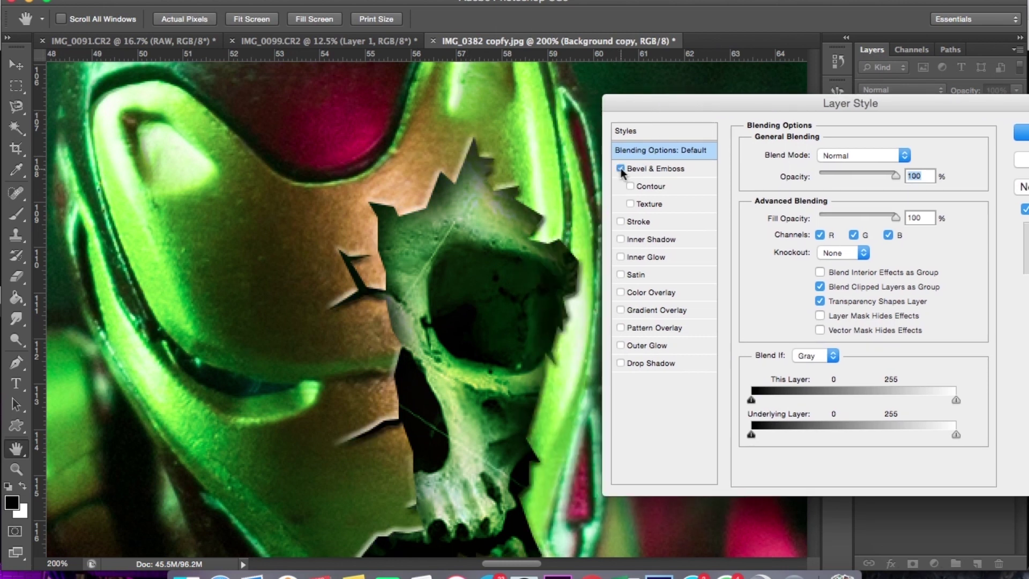
left_click(672, 169)
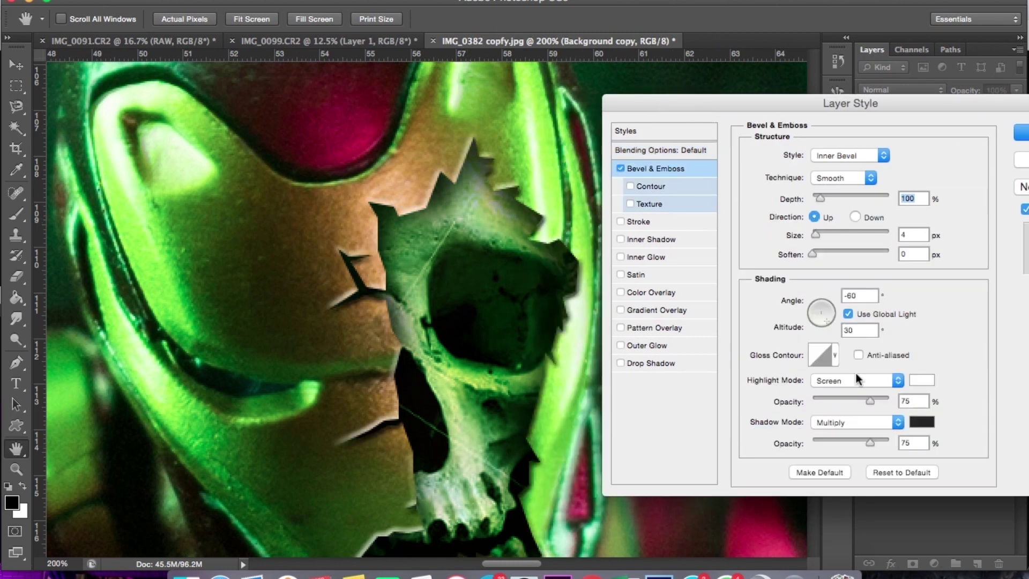
Try the Contour and Texture options of the bevel on the Background copy layer.
left_click(631, 187)
left_click(631, 204)
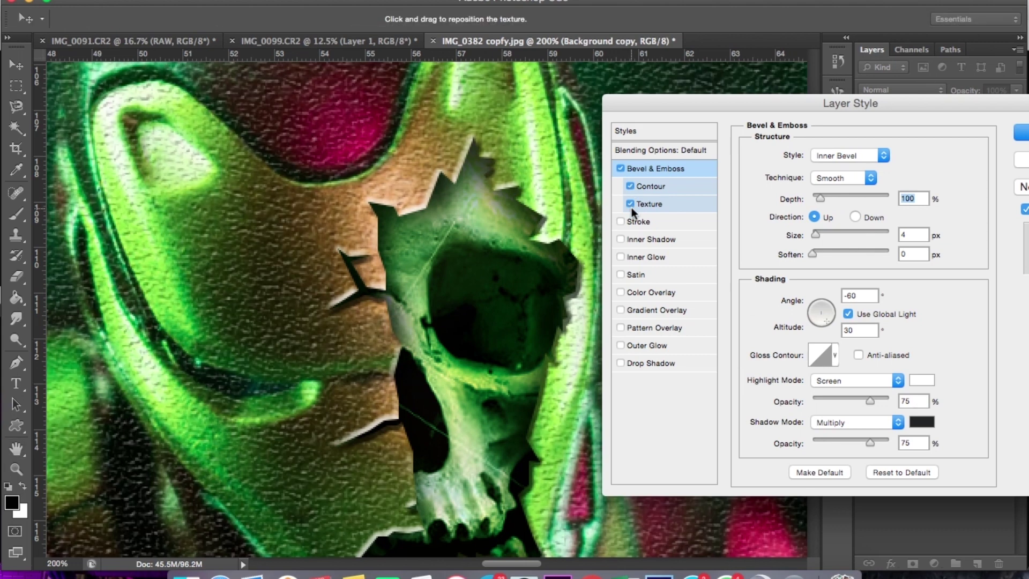
left_click(630, 203)
left_click(694, 187)
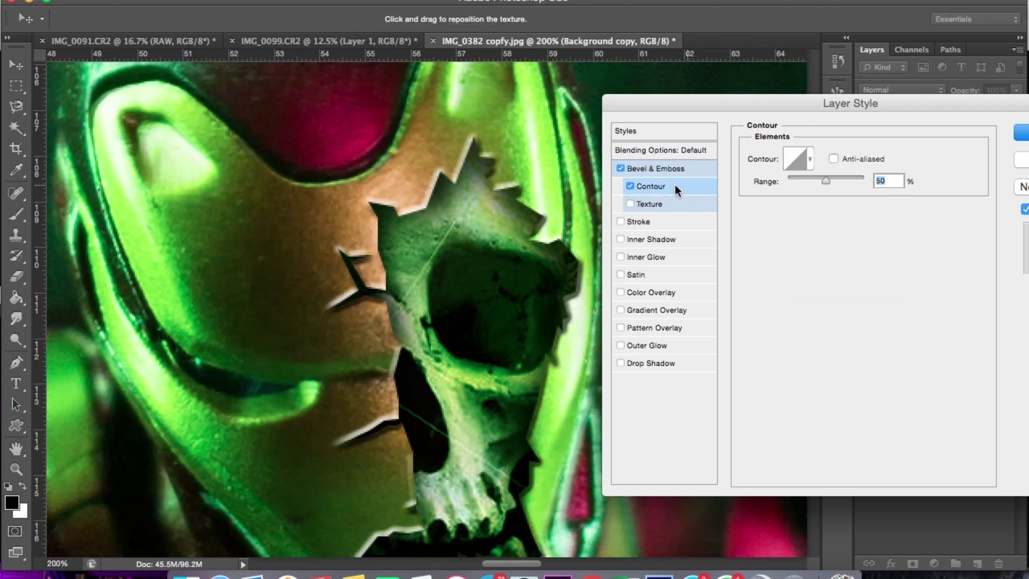
left_click(631, 186)
left_click(700, 169)
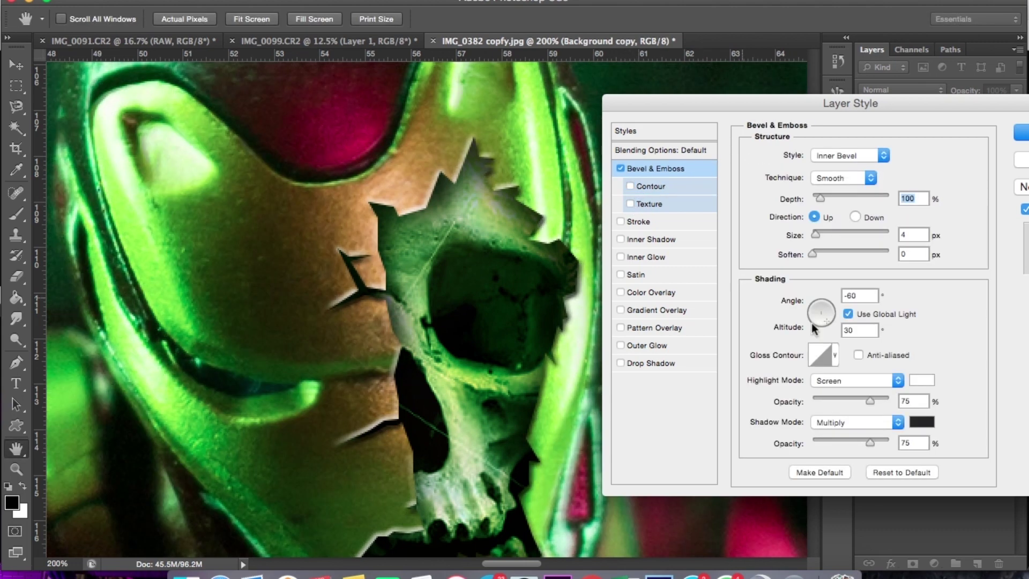
Set the bevel's highlight colour to near-black 00000c and its highlight opacity to 100%.
left_click(923, 380)
left_click(725, 360)
left_click(757, 396)
left_click(791, 411)
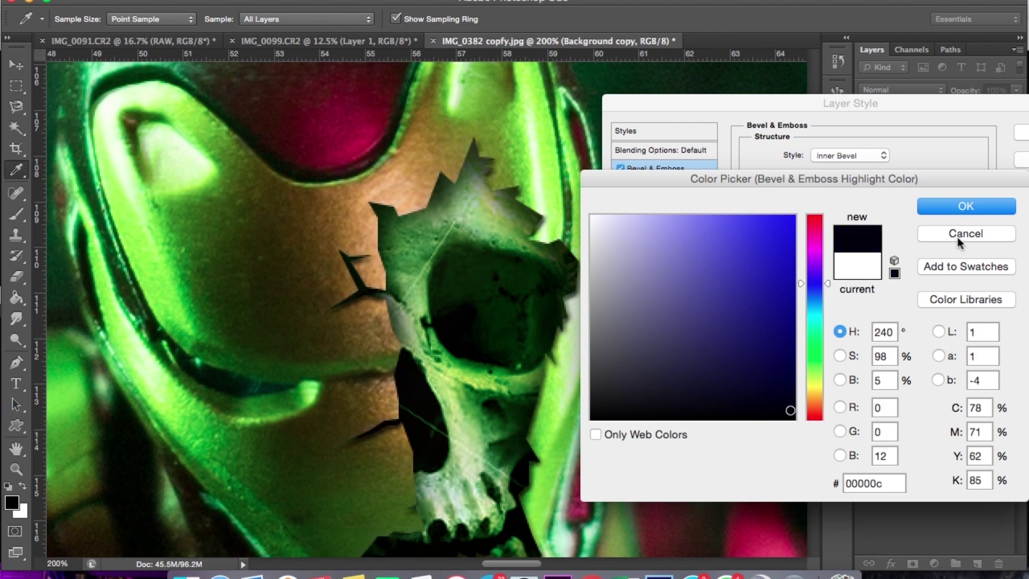
left_click(989, 207)
left_click_drag(893, 402, 901, 401)
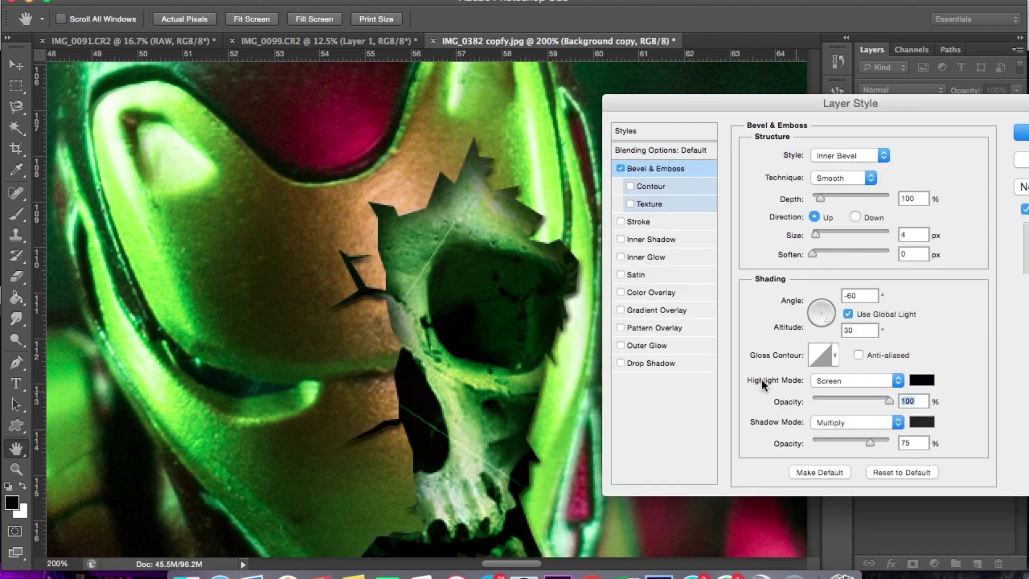
Add an Inner Shadow at 100% opacity to the Background copy layer and compare the image with and without effects.
left_click(620, 256)
left_click(620, 257)
left_click(621, 239)
left_click(671, 239)
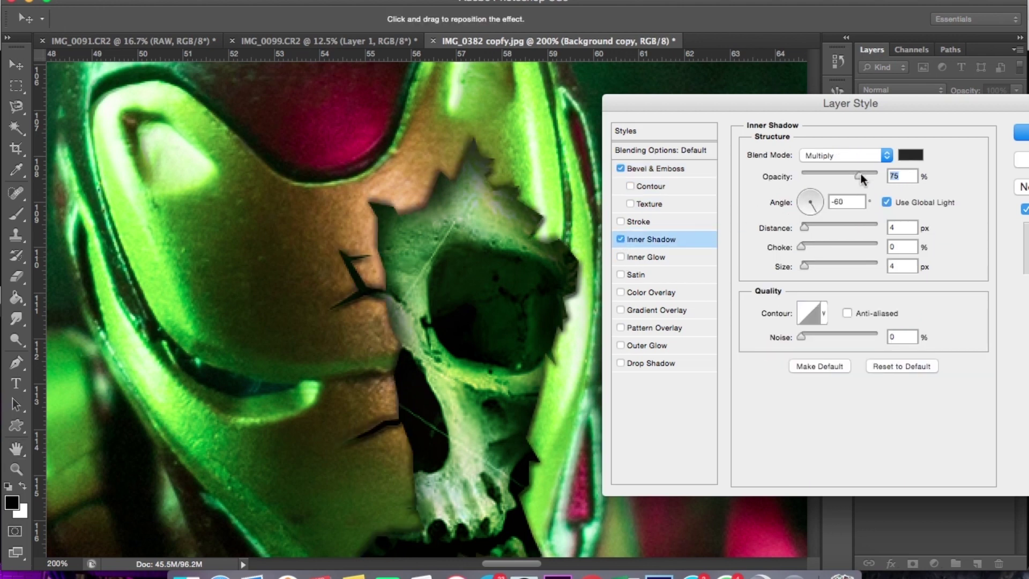
left_click_drag(859, 175, 898, 180)
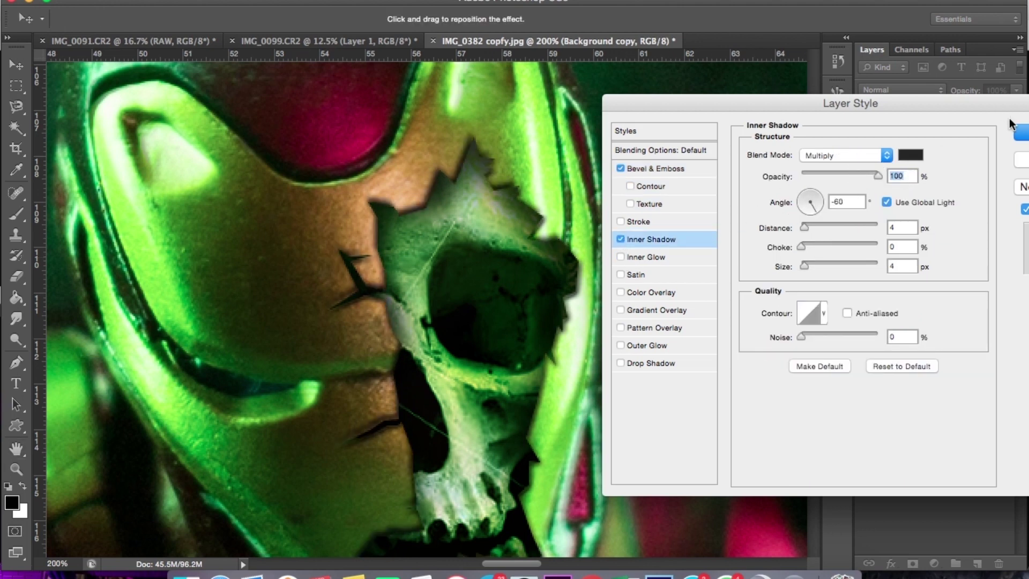
left_click(1021, 132)
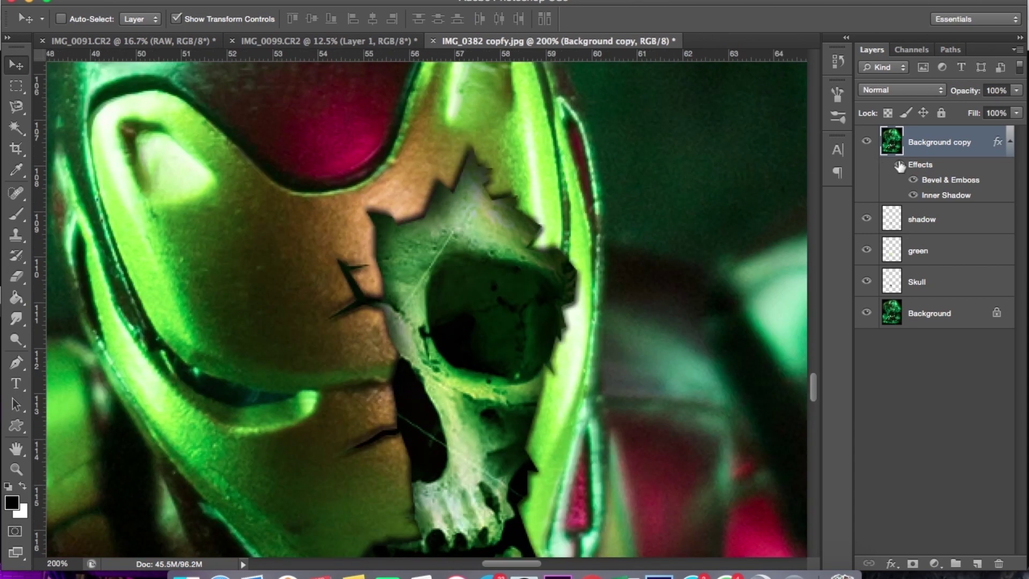
left_click(899, 165)
left_click(899, 164)
Set the Background copy layer's Inner Shadow opacity to 58%.
double_click(957, 169)
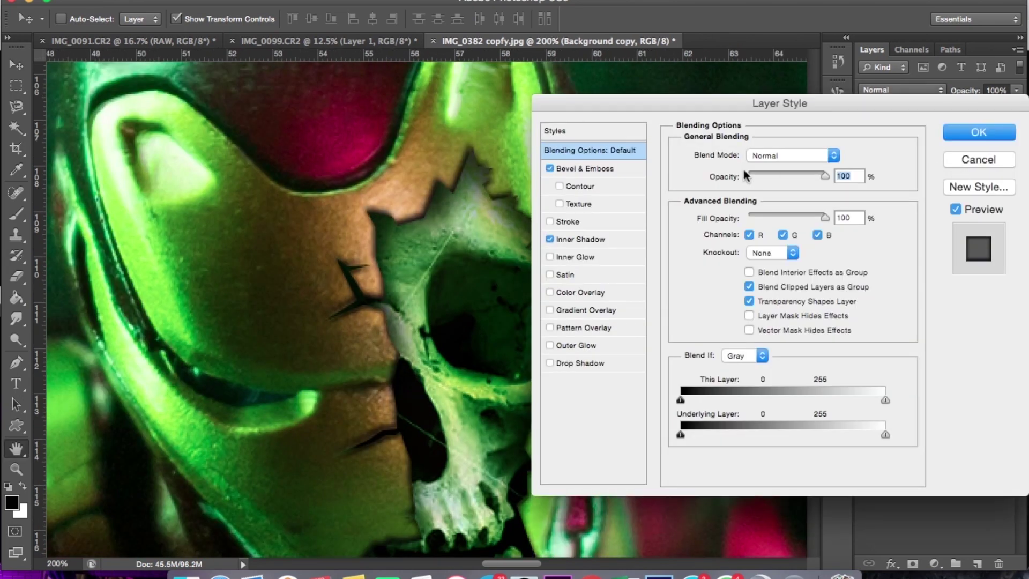
left_click(629, 167)
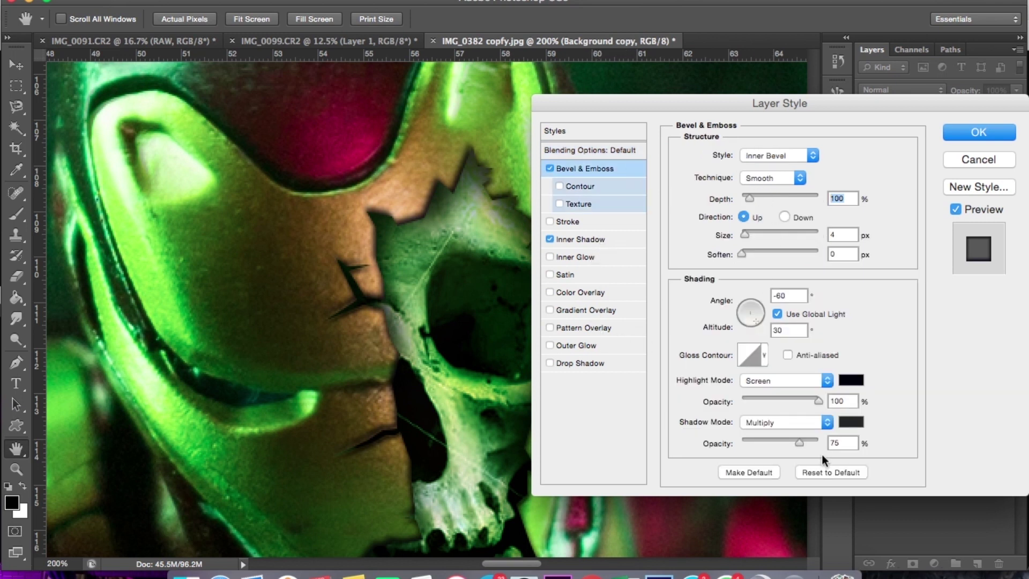
left_click_drag(774, 400, 829, 402)
left_click(586, 241)
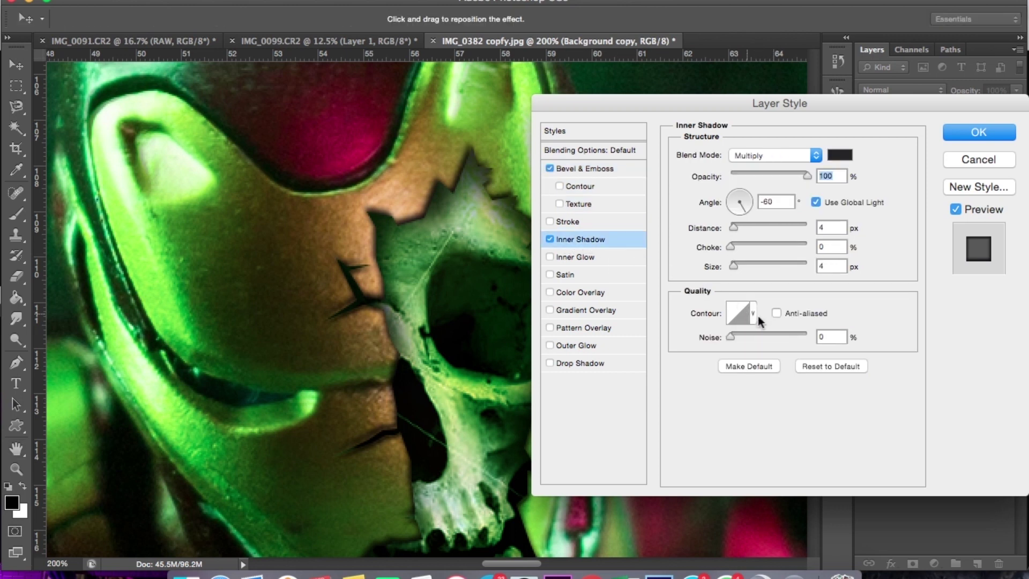
left_click_drag(766, 174, 776, 176)
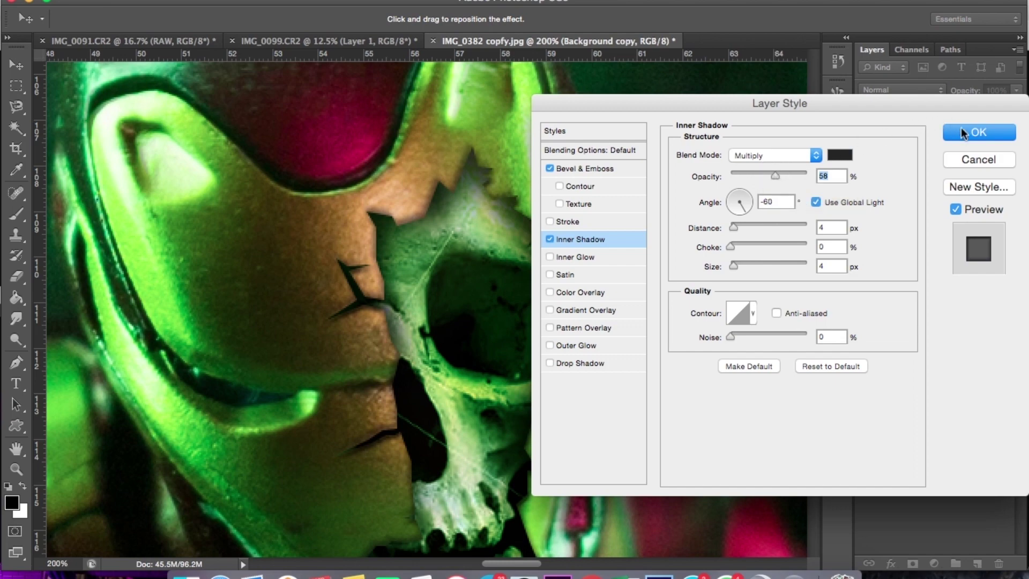
left_click(977, 134)
key("super+0")
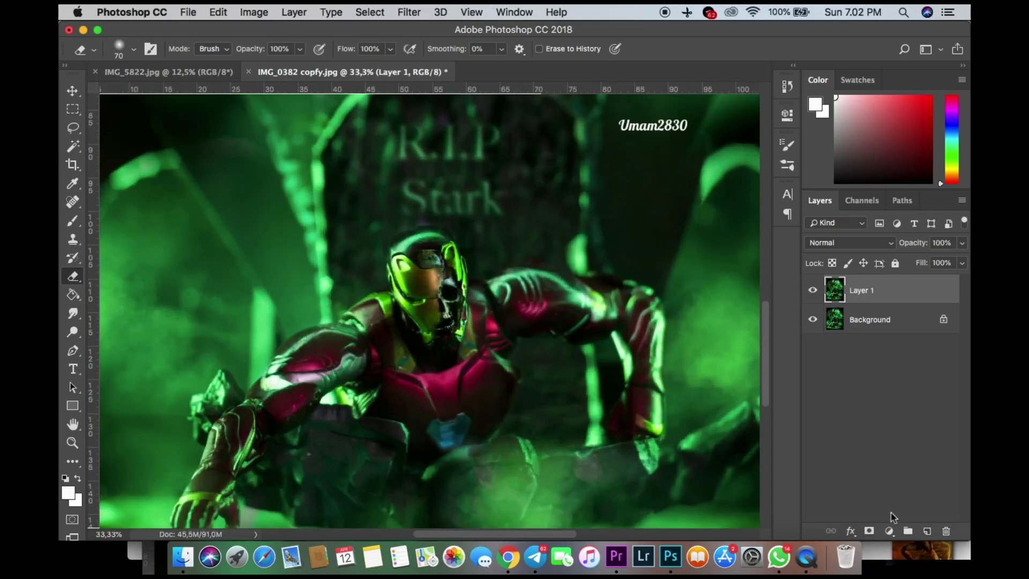
Add a new layer above Layer 1 and set the brush's foreground colour to black (000000).
left_click(926, 530)
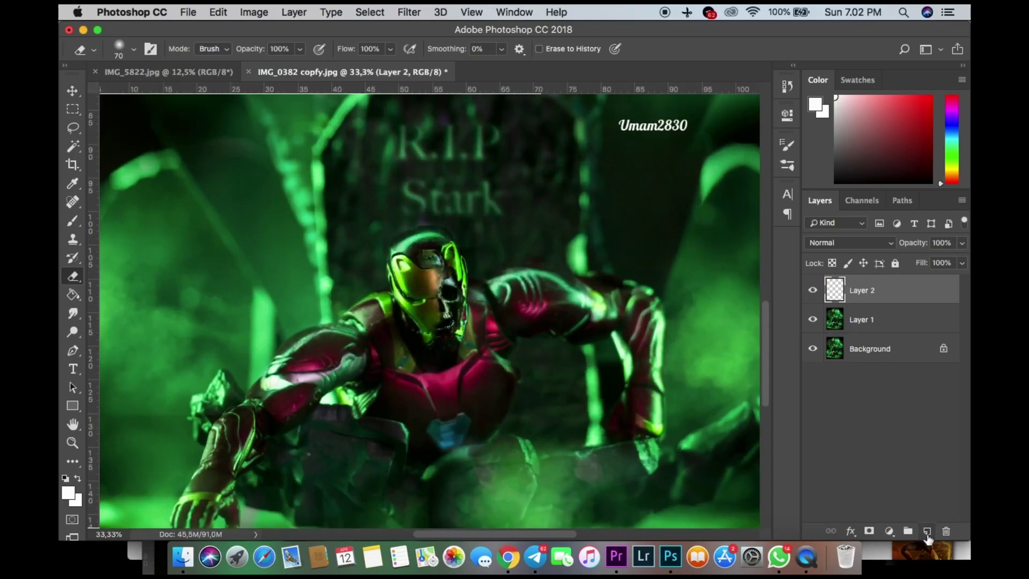
left_click(74, 222)
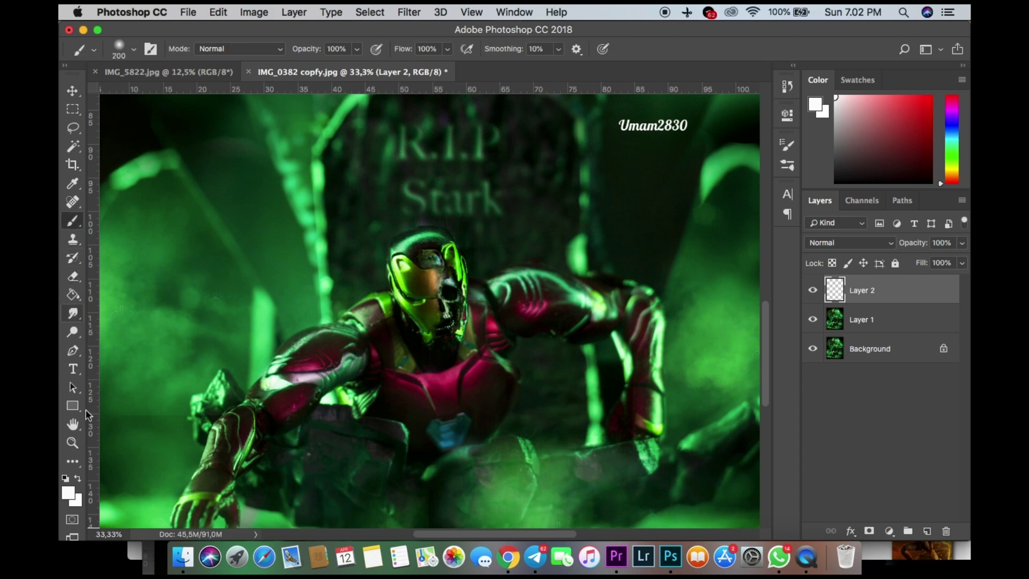
left_click(70, 498)
left_click_drag(610, 350, 550, 417)
left_click_drag(813, 225, 577, 128)
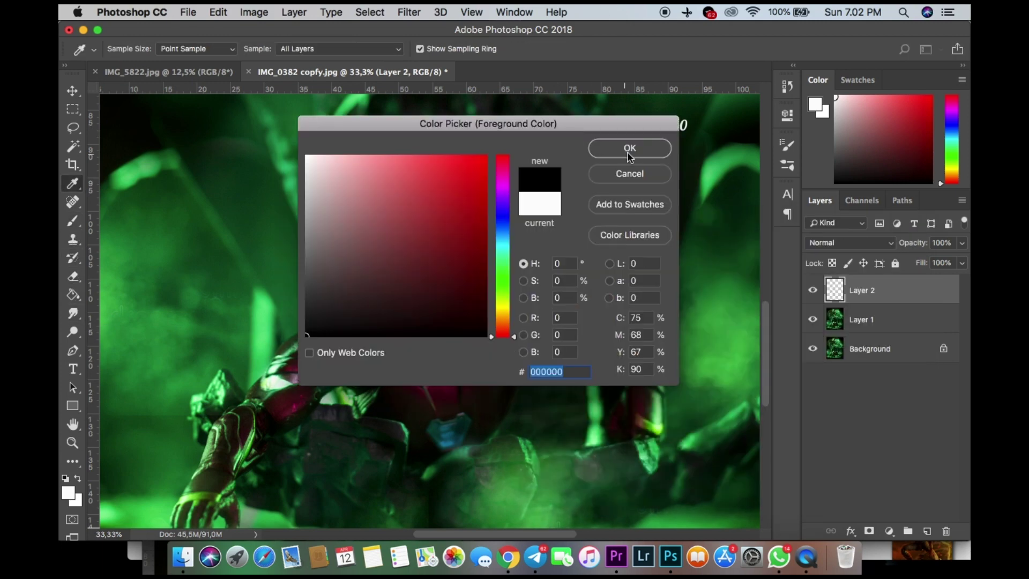
left_click(622, 150)
Stamp black damage marks on the figure's upper arm with a 200 px textured brush.
left_click(136, 50)
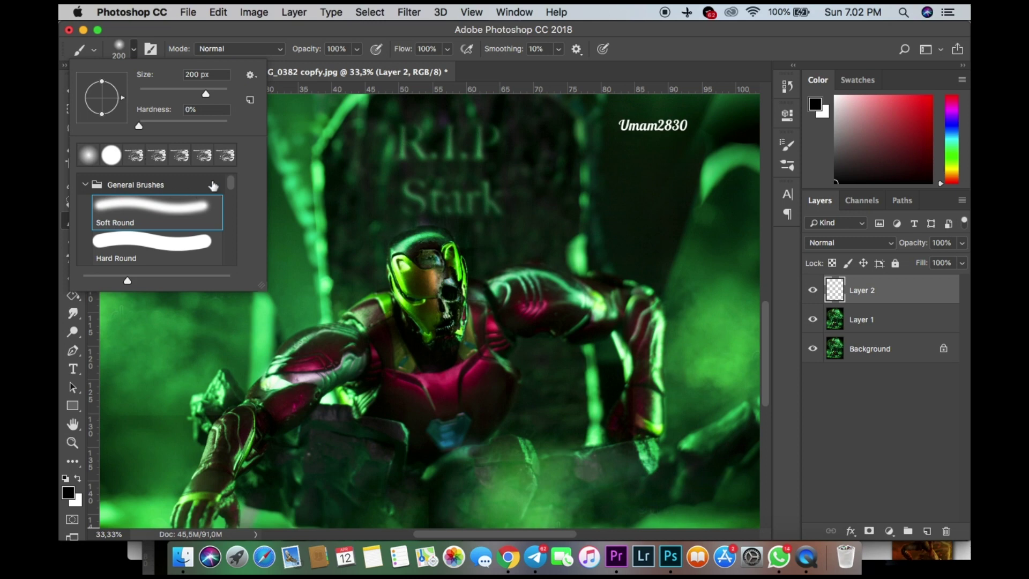
left_click(224, 156)
left_click(179, 156)
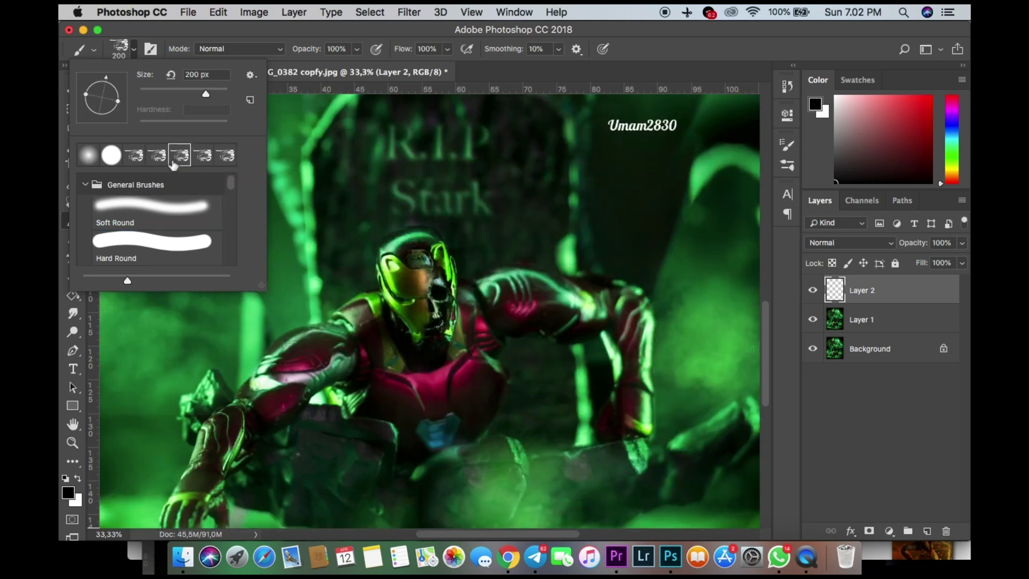
left_click(202, 156)
mouse_move(230, 184)
left_mouse_down()
mouse_move(227, 265)
mouse_move(230, 172)
left_mouse_up()
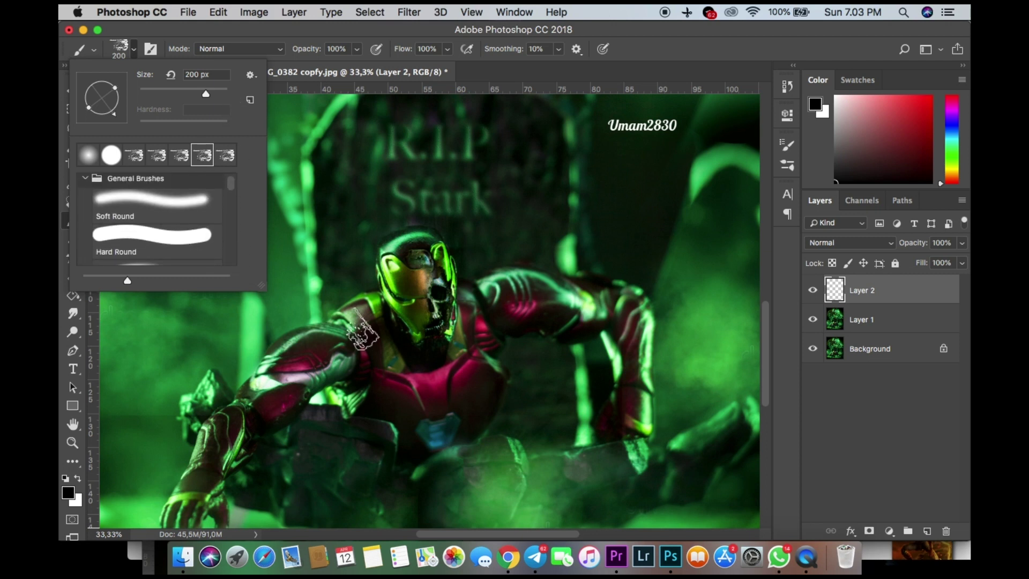
left_click(330, 344)
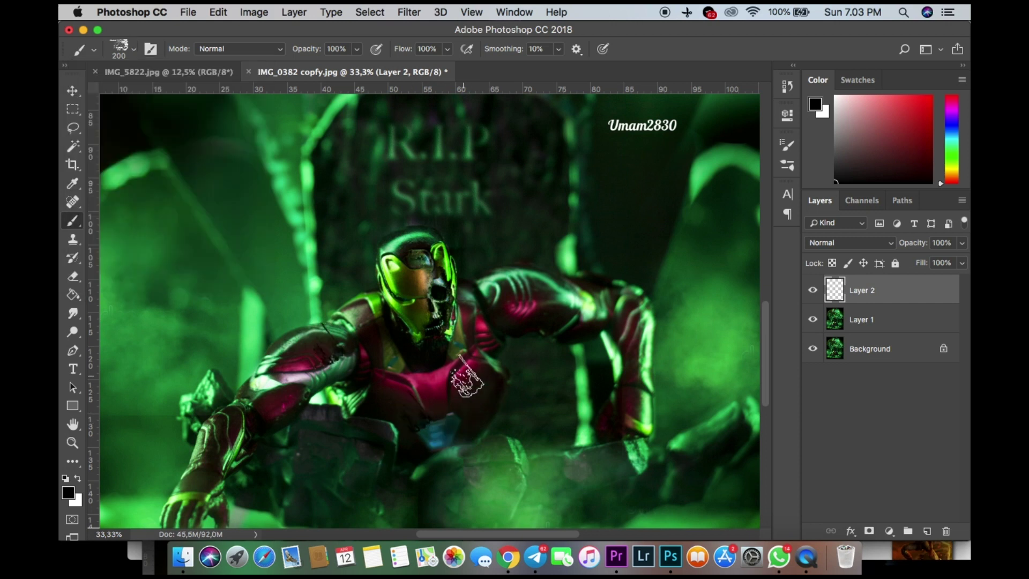
Add black speckles to the figure's chest armour with a 284 px splatter brush.
left_click(130, 50)
scroll(145, 231, "down", 10)
left_click(146, 187)
left_click(435, 399)
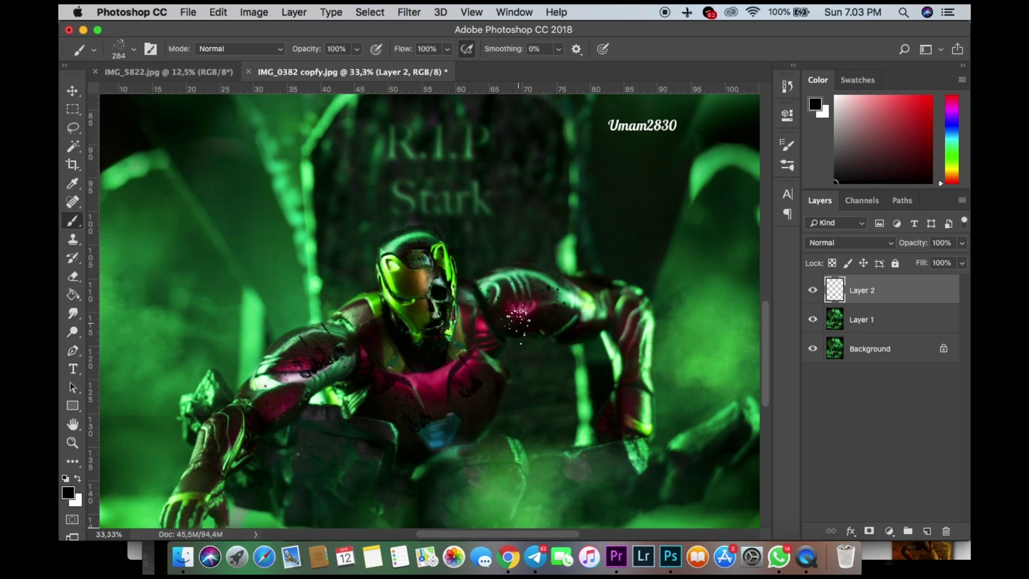
Paint more black damage on the chest, both arms and the hand with the ragged 60 px brush tip enlarged to 200 px.
left_click(150, 48)
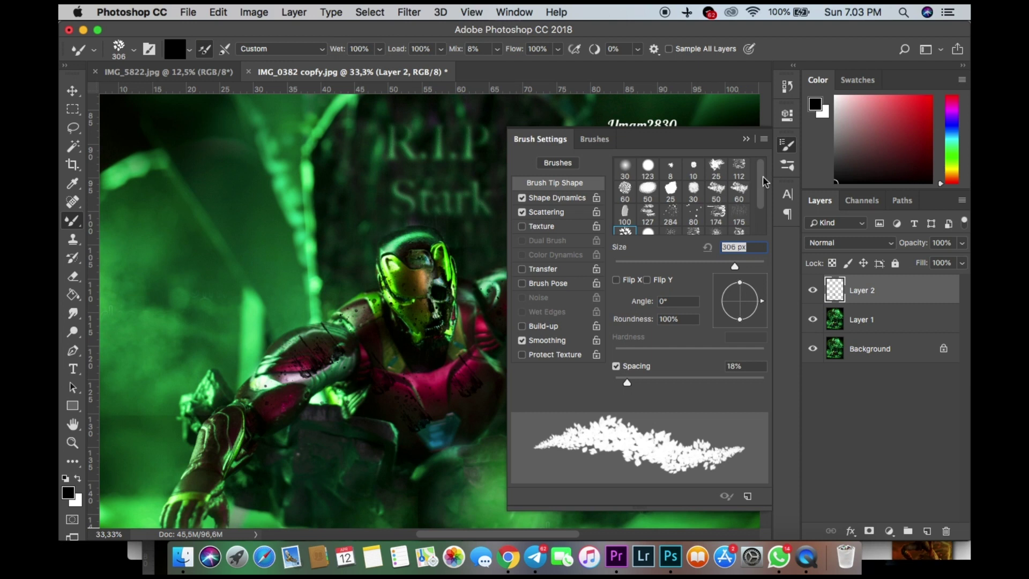
scroll(765, 182, "down", 1)
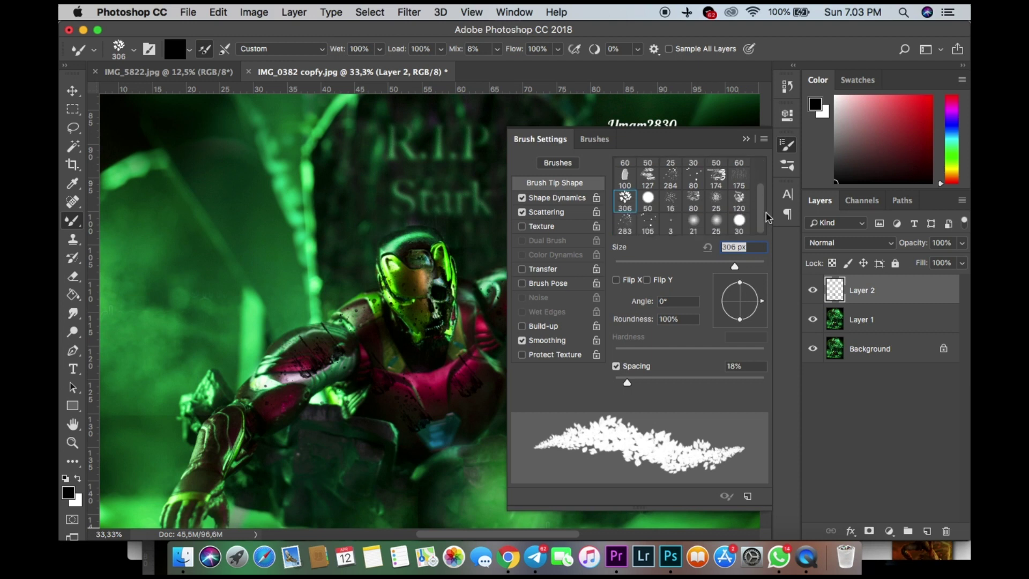
left_click(745, 181)
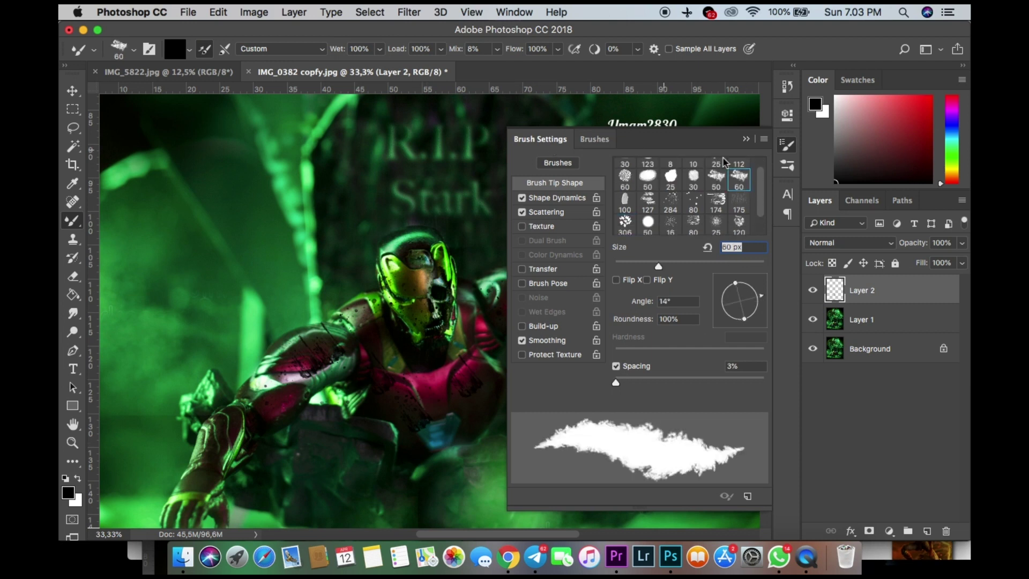
left_click(746, 138)
key("bracketright")
key("bracketright")
left_click(462, 405)
left_click(432, 392)
left_click(285, 399)
left_click(233, 440)
left_click(202, 505)
left_click(636, 314)
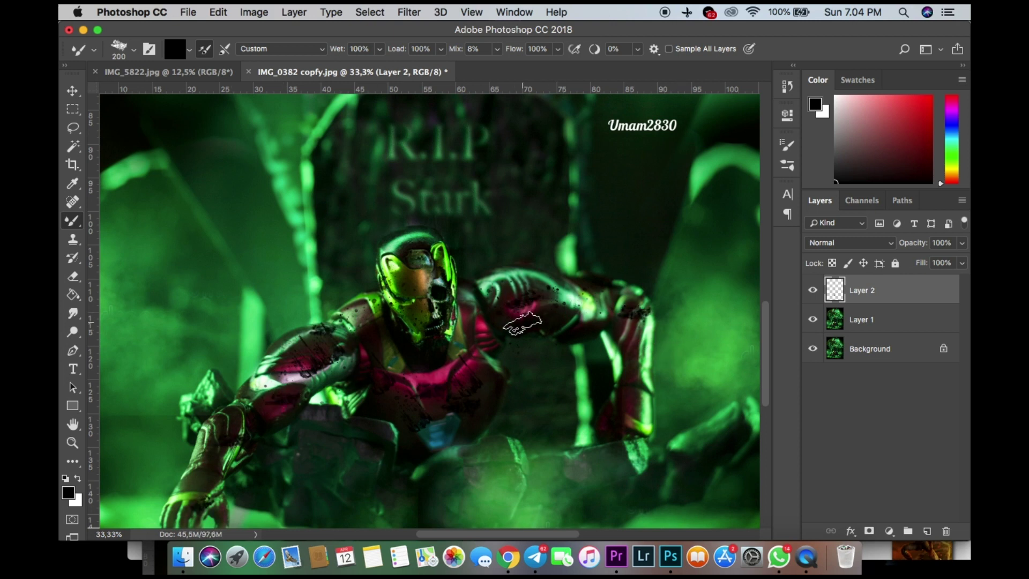
Reduce Layer 2's opacity to 74% and soften its marks with a 3.9-pixel Gaussian Blur.
left_click(961, 243)
mouse_move(962, 260)
left_mouse_down()
mouse_move(927, 263)
mouse_move(943, 267)
left_mouse_up()
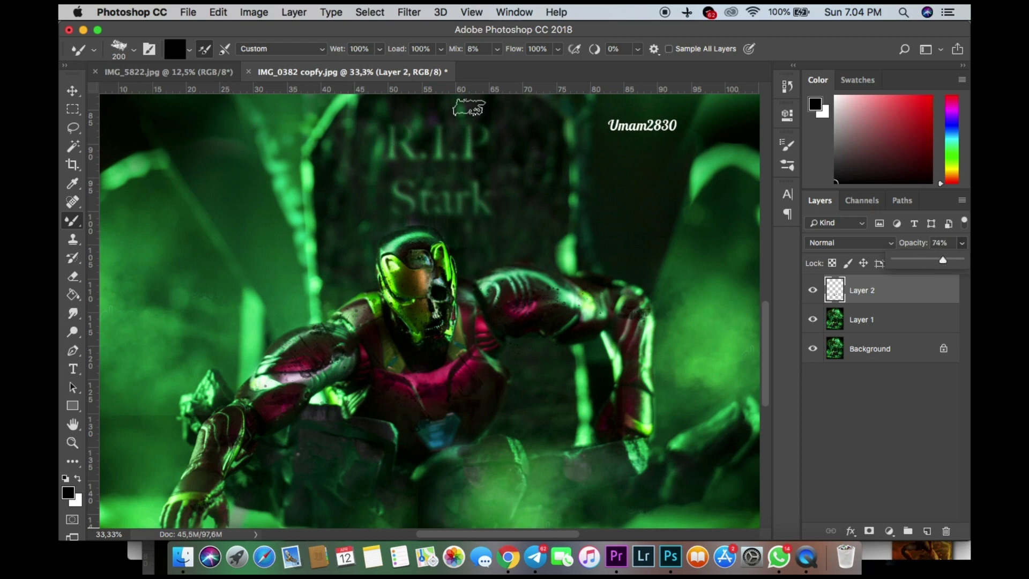
left_click(409, 12)
mouse_move(538, 184)
left_click(655, 232)
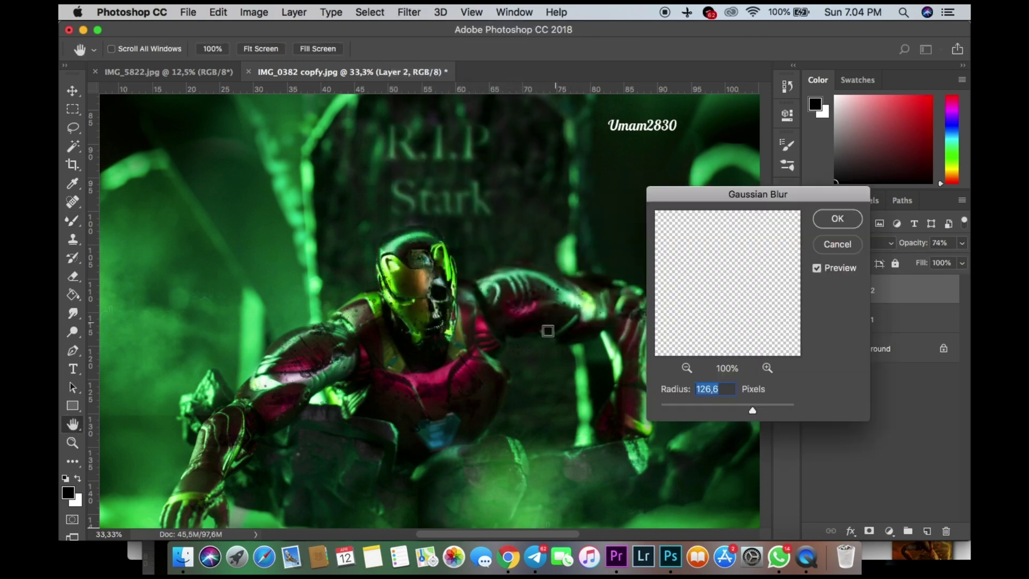
left_click(704, 408)
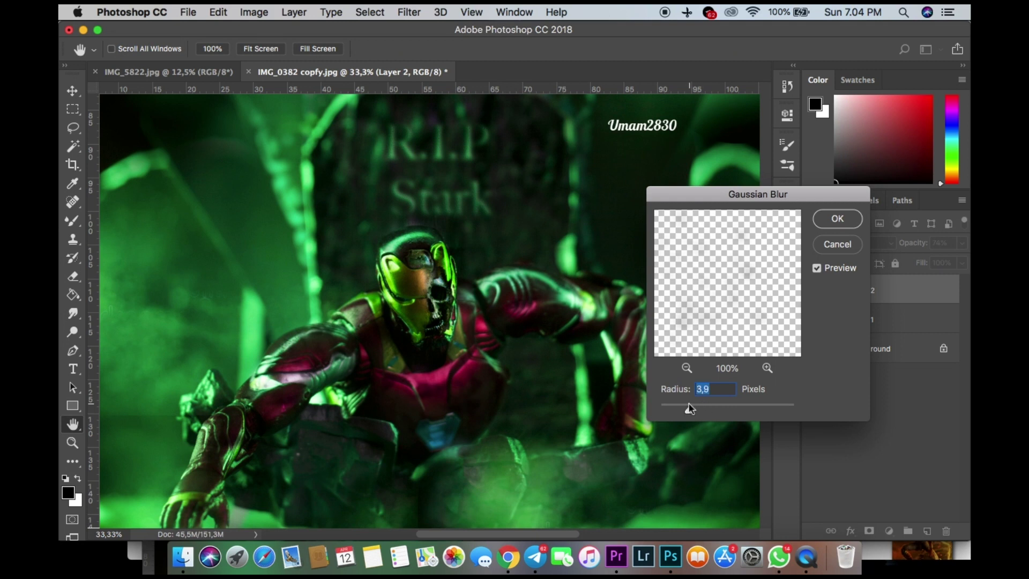
key("Return")
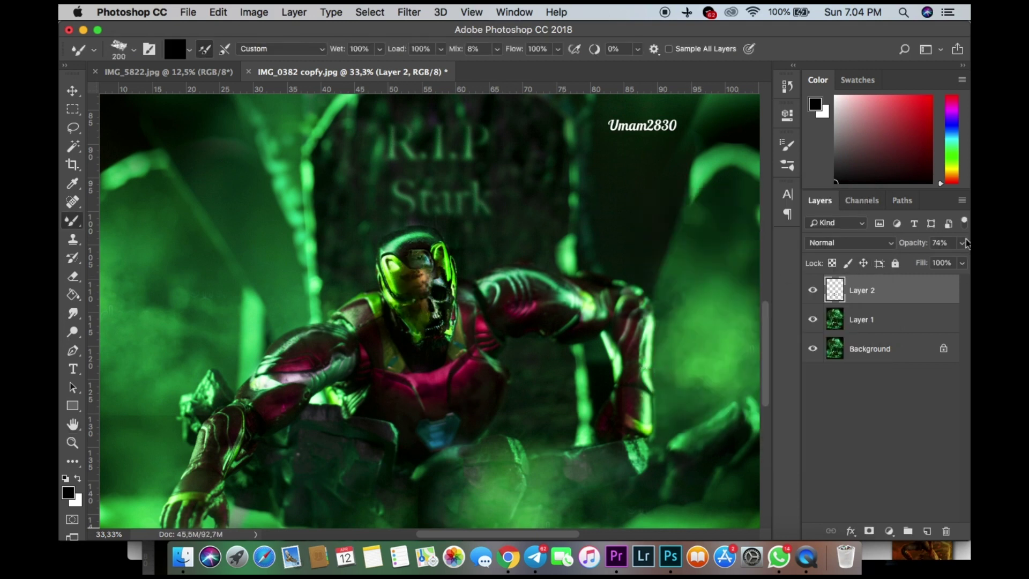
Undo the brush mark on the faceplate and stamp it on a new layer above Layer 2 at 60% opacity.
key("super+z")
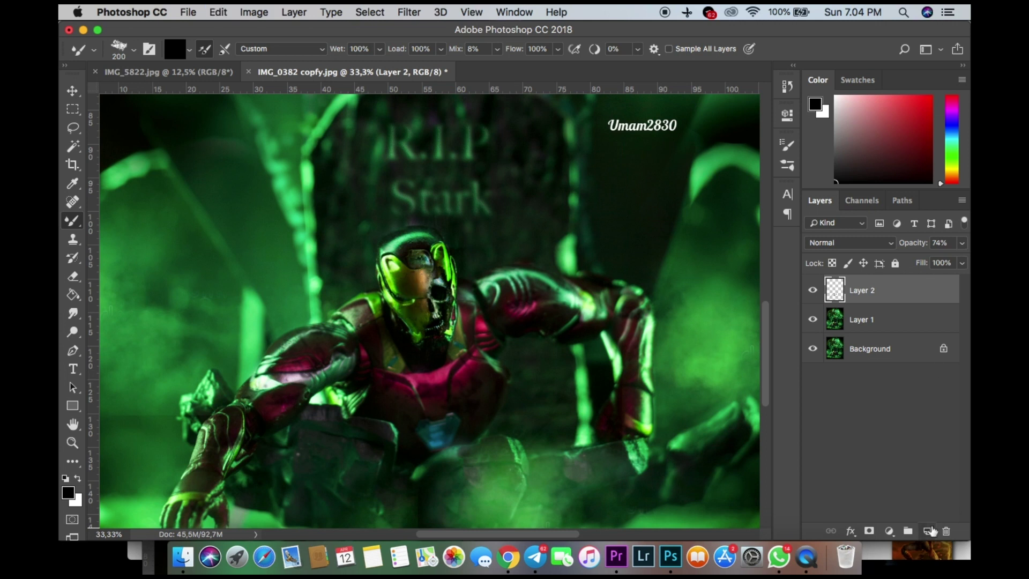
left_click(932, 530)
left_click_drag(963, 242, 928, 263)
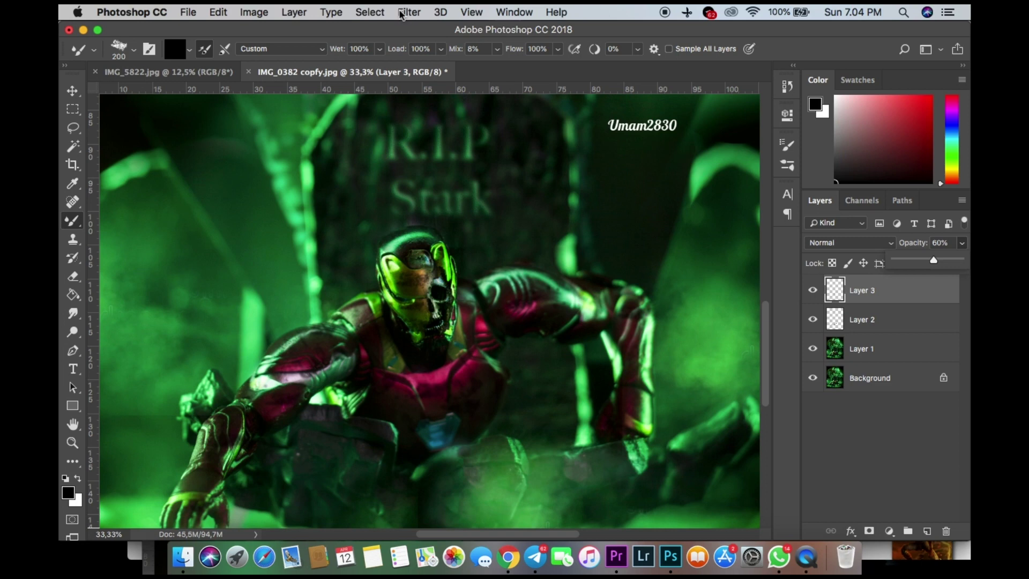
Soften the faceplate marks on Layer 3 with a 5.0-pixel Gaussian Blur.
left_click(401, 13)
mouse_move(563, 191)
left_click(632, 237)
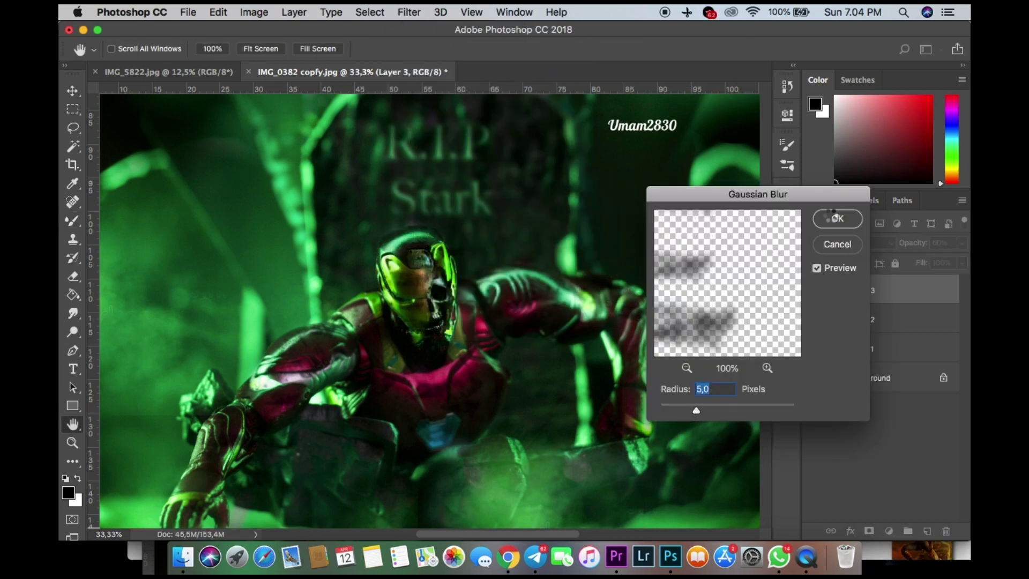
left_click(832, 217)
Paste the grey grunge texture as a new layer, scale it to about 160% over the figure and set its blend mode to Overlay.
key("super+v")
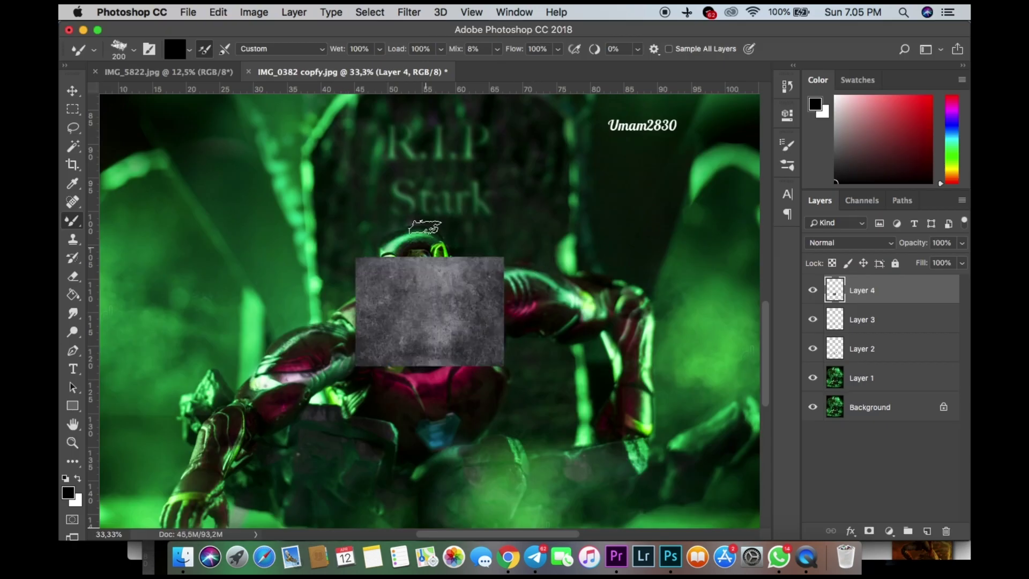
left_click(73, 91)
left_click_drag(356, 366, 267, 431)
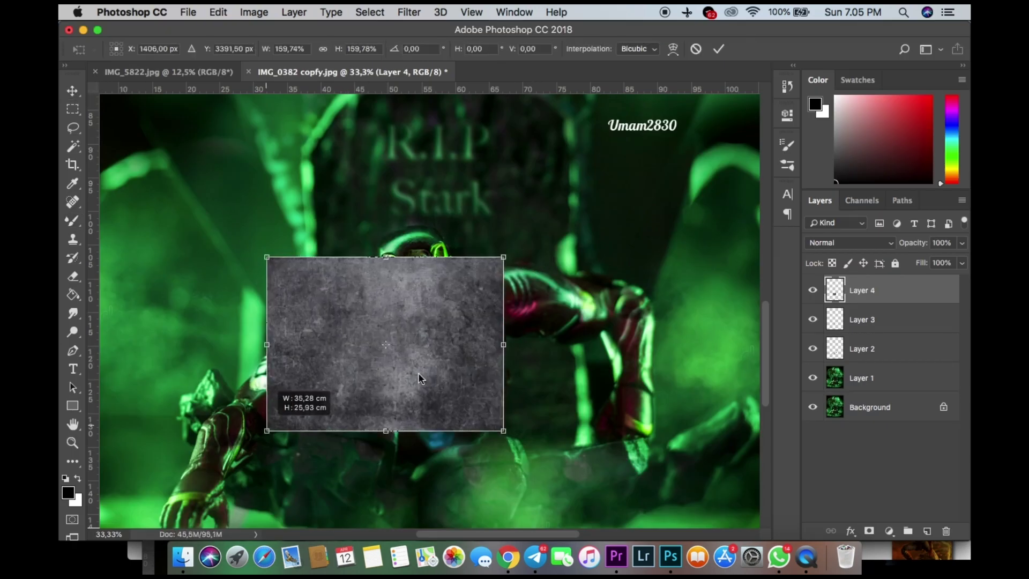
key("Return")
left_click(849, 243)
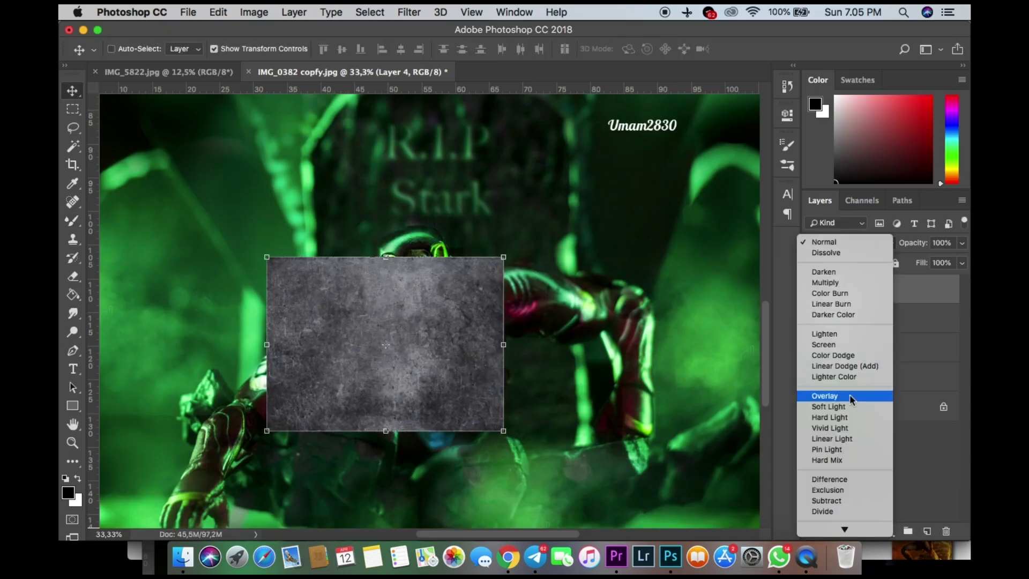
left_click(851, 398)
Erase the grunge texture outside the armour on Layer 4 with a soft eraser enlarged from 70 to 150 px.
left_click(73, 276)
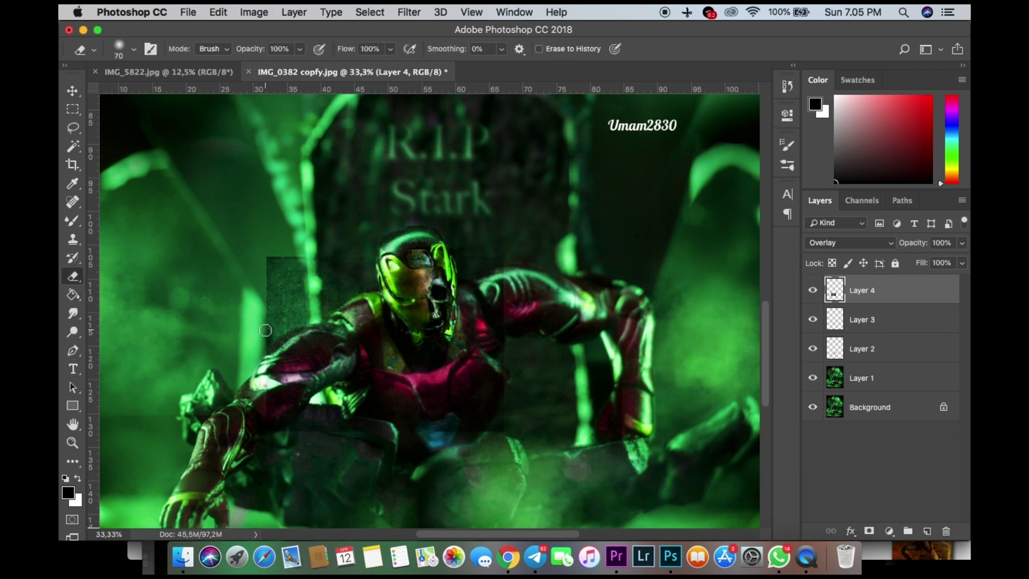
mouse_move(266, 330)
left_mouse_down()
mouse_move(362, 270)
mouse_move(320, 294)
mouse_move(341, 299)
mouse_move(250, 290)
mouse_move(291, 252)
left_mouse_up()
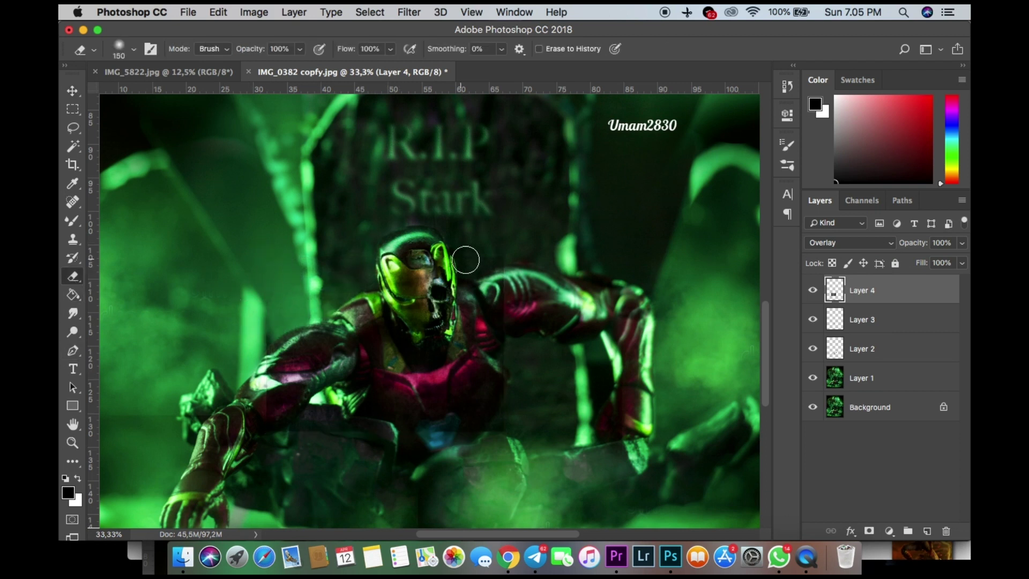
mouse_move(512, 326)
left_mouse_down()
mouse_move(524, 436)
mouse_move(261, 449)
left_mouse_up()
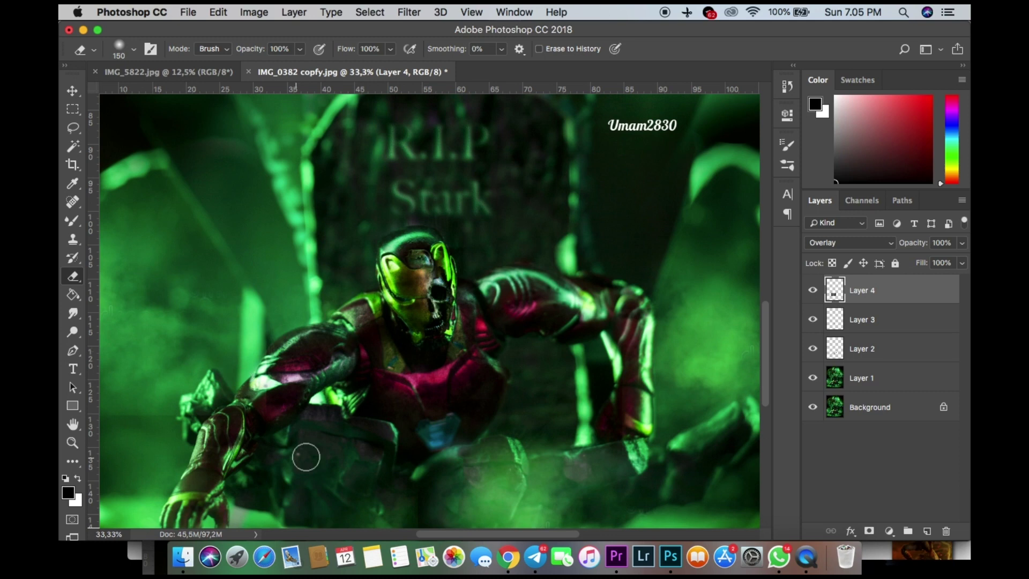
Switch to Chrome and search Google Images for "metal scratch".
left_click(509, 557)
left_click(363, 39)
double_click(241, 102)
type("scra")
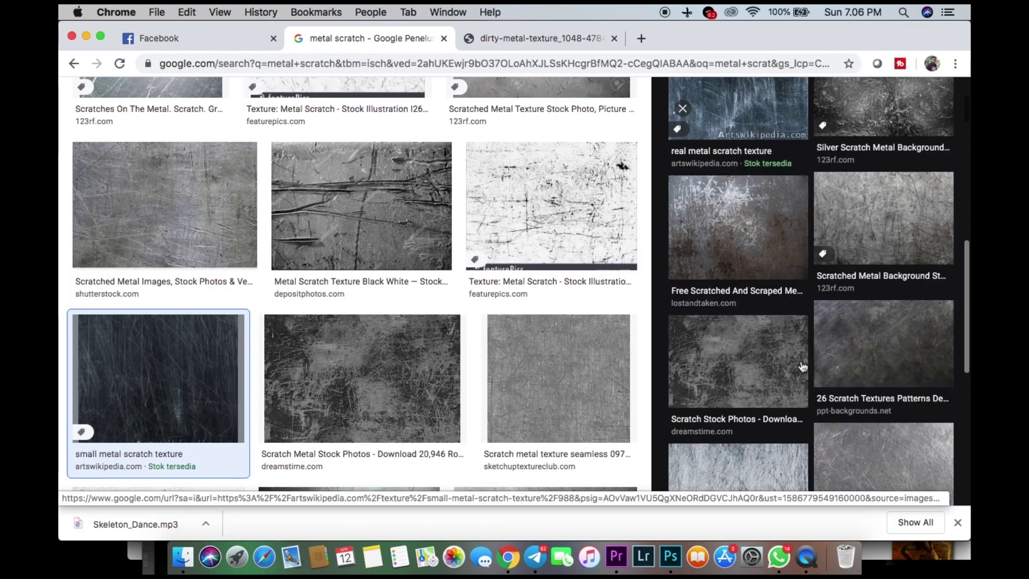
Open the silver scratch metal background image from 123rf.com in a new tab and copy it.
left_click(898, 111)
scroll(616, 209, "up", 2)
right_click(849, 180)
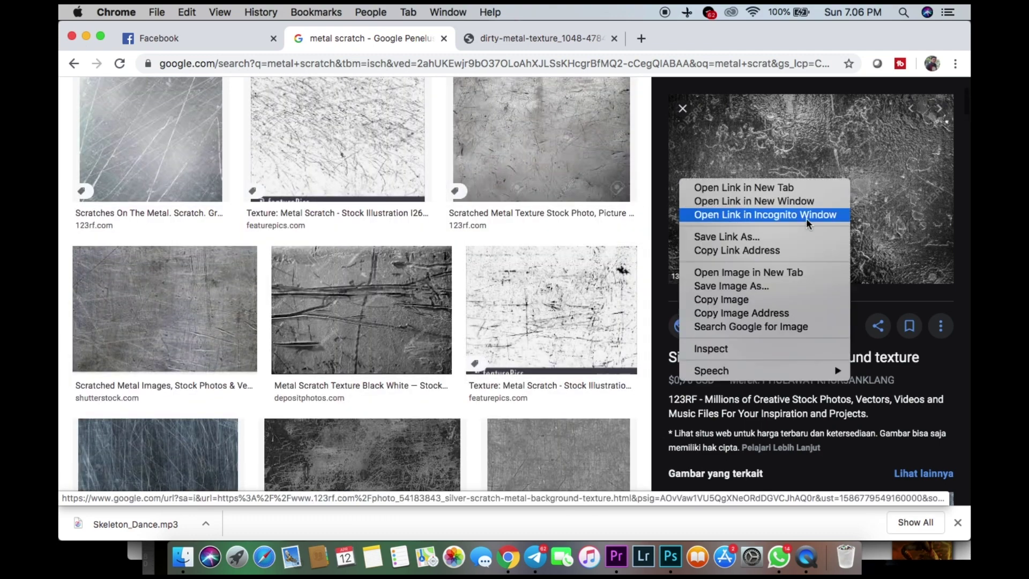
left_click(748, 273)
key("ctrl+Tab")
right_click(483, 234)
left_click(520, 272)
Switch to Photoshop, paste the scratched metal as a new layer, set it to Overlay and enlarge it over the head and torso.
left_click(671, 556)
key("super+v")
left_click(836, 242)
left_click(824, 395)
key("super+plus")
key("v")
mouse_move(323, 221)
left_mouse_down()
mouse_move(434, 256)
mouse_move(398, 263)
mouse_move(274, 236)
mouse_move(295, 253)
mouse_move(326, 145)
mouse_move(441, 139)
mouse_move(501, 149)
left_mouse_up()
Erase the texture over the exposed skull on Layers 5 and 4 with the eraser reduced to 80 px.
left_click(77, 275)
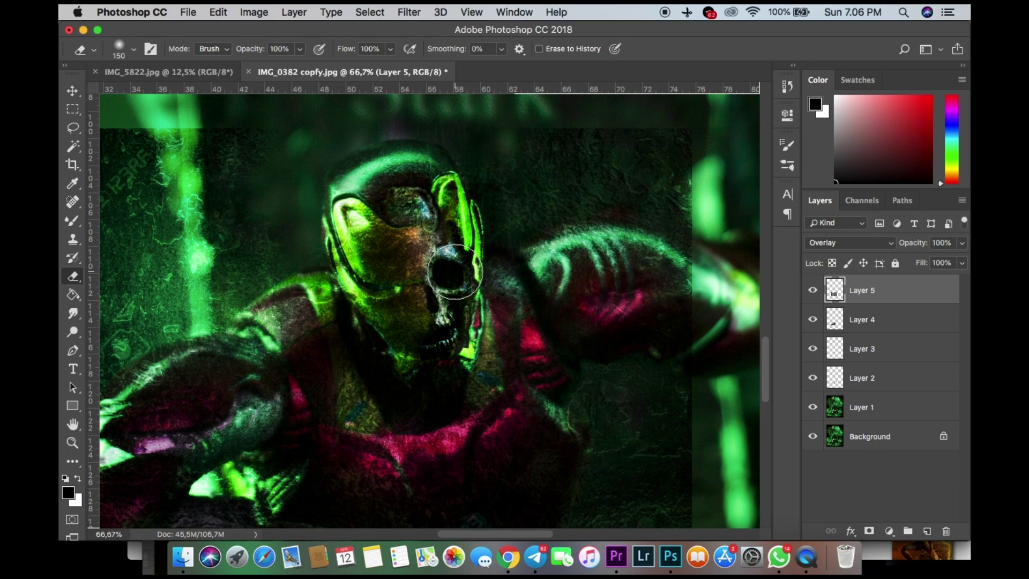
key("bracketleft")
key("bracketleft")
key("bracketleft")
key("bracketleft")
left_click(894, 320)
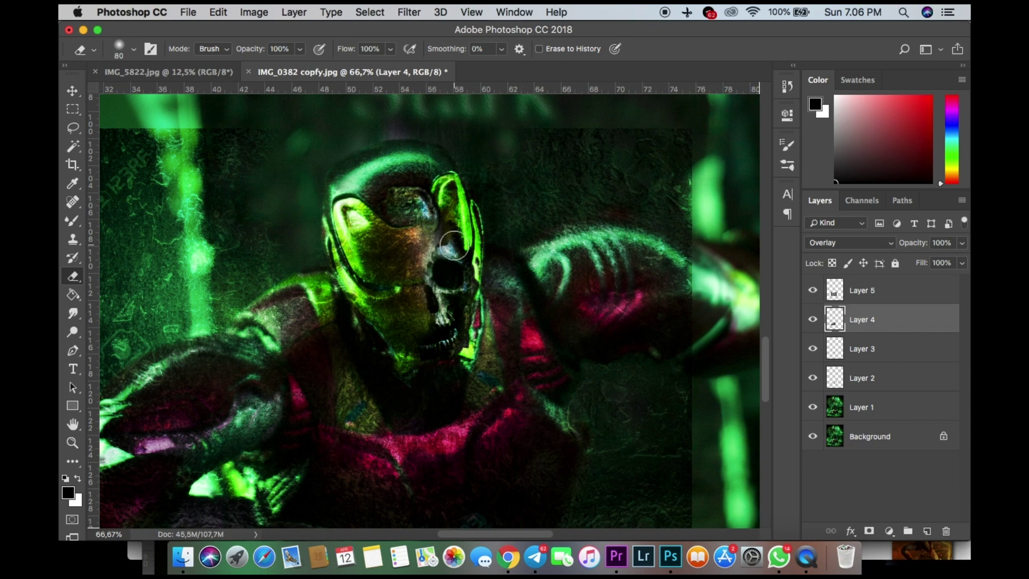
left_click(889, 291)
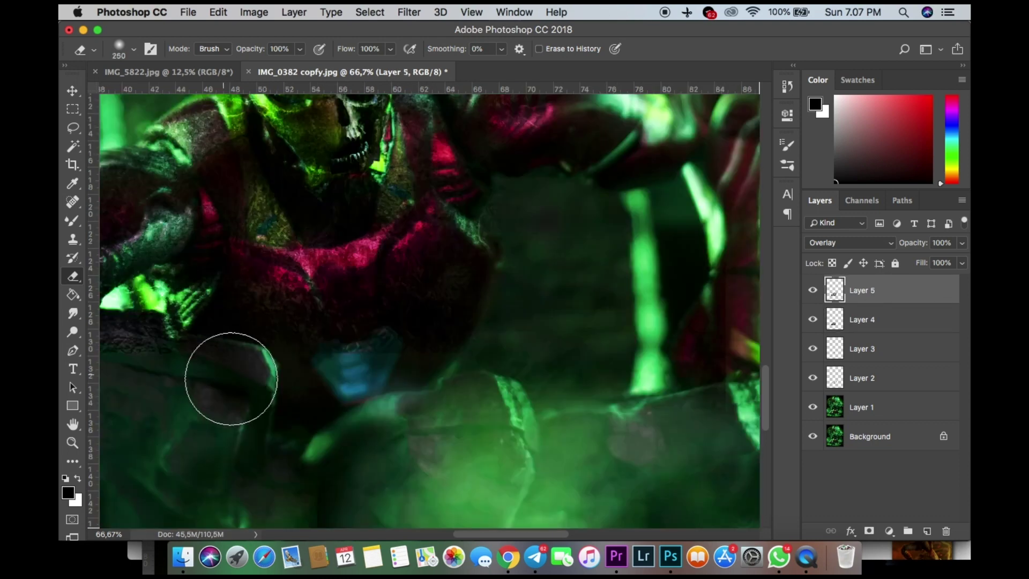
Erase the scratch texture around the arms and torso on Layer 5 with a 250 px eraser.
scroll(217, 376, "left", 7)
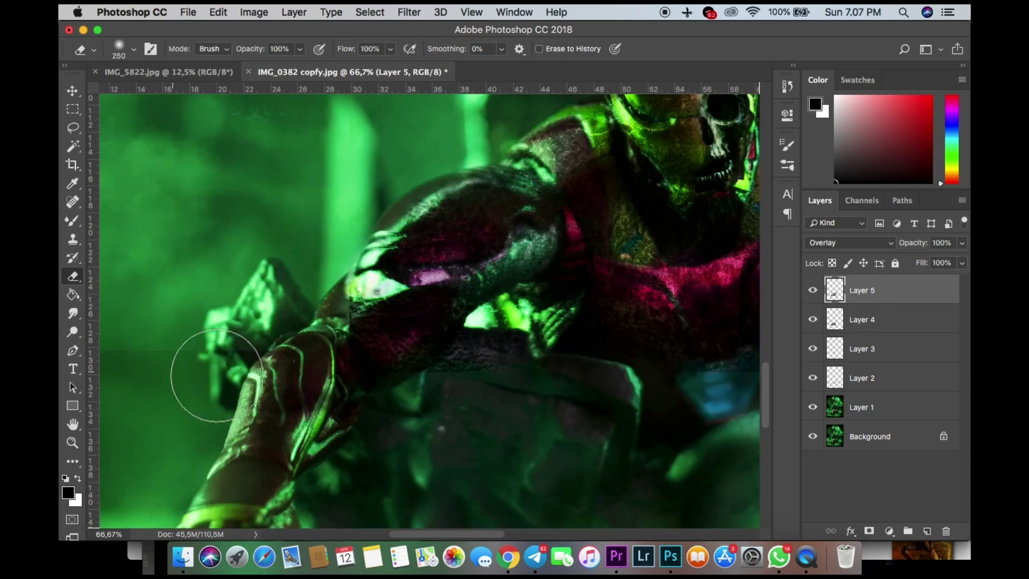
scroll(455, 395, "right", 5)
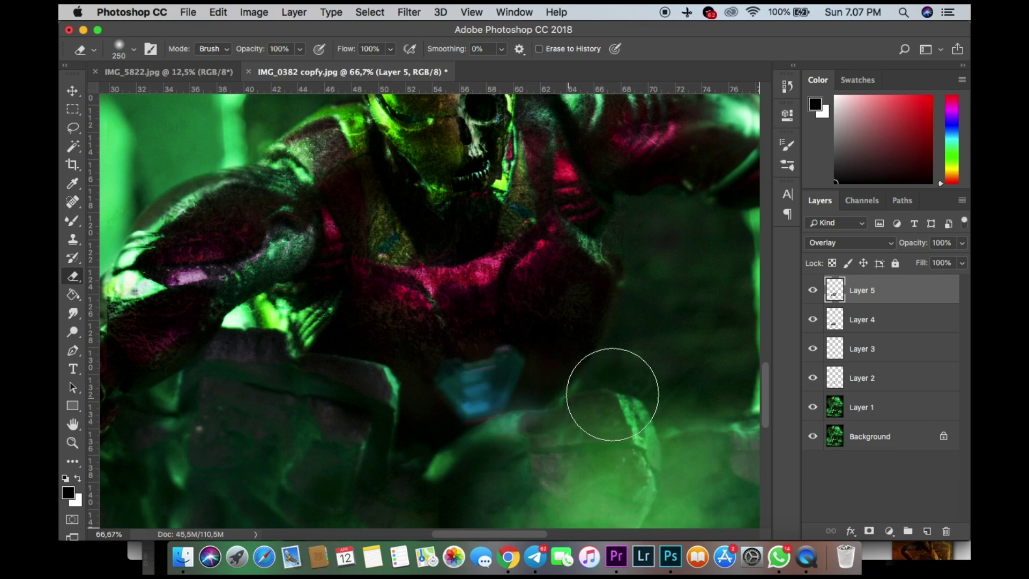
scroll(621, 370, "up", 5)
scroll(622, 369, "right", 2)
Lower the scratch texture's opacity on Layer 5 and stamp all visible layers into a new layer on top.
left_click(961, 262)
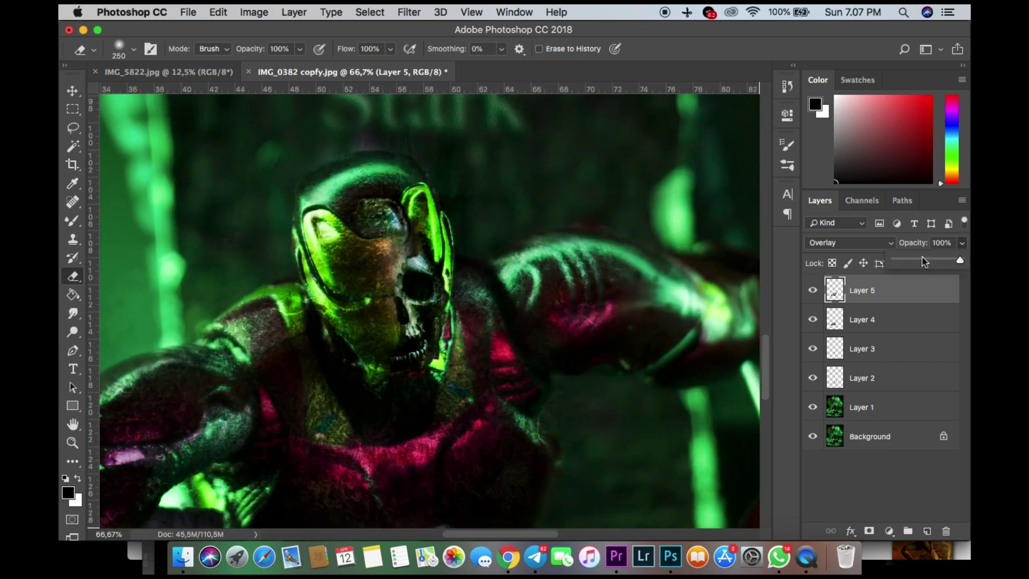
left_click_drag(924, 261, 930, 263)
key("super+alt+shift+e")
Trace the faceplate's intact eye slit with the Pen tool and convert the path into a selection.
key("p")
scroll(293, 358, "down", 4)
key("super+plus")
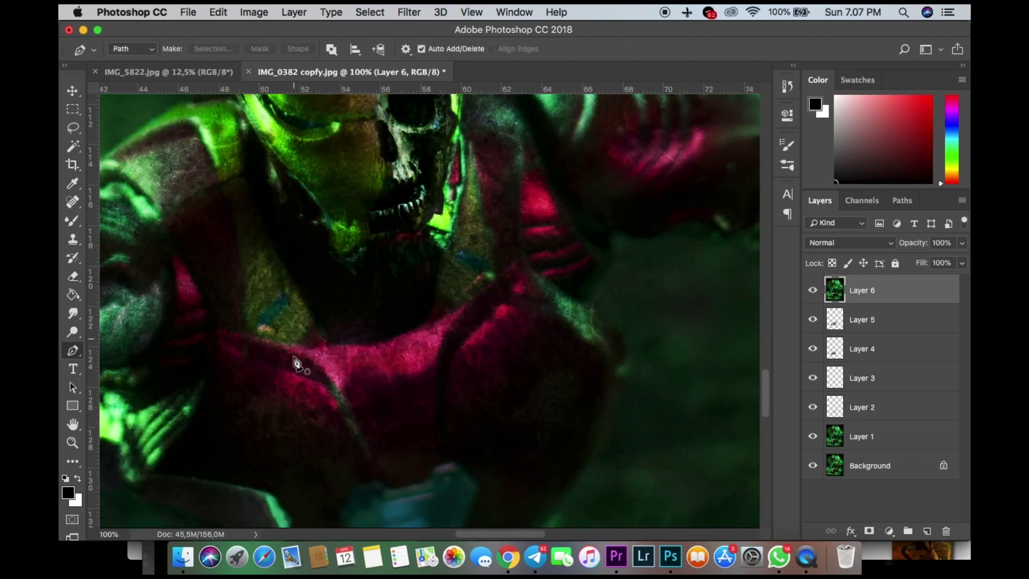
scroll(294, 358, "up", 6)
left_click(365, 290)
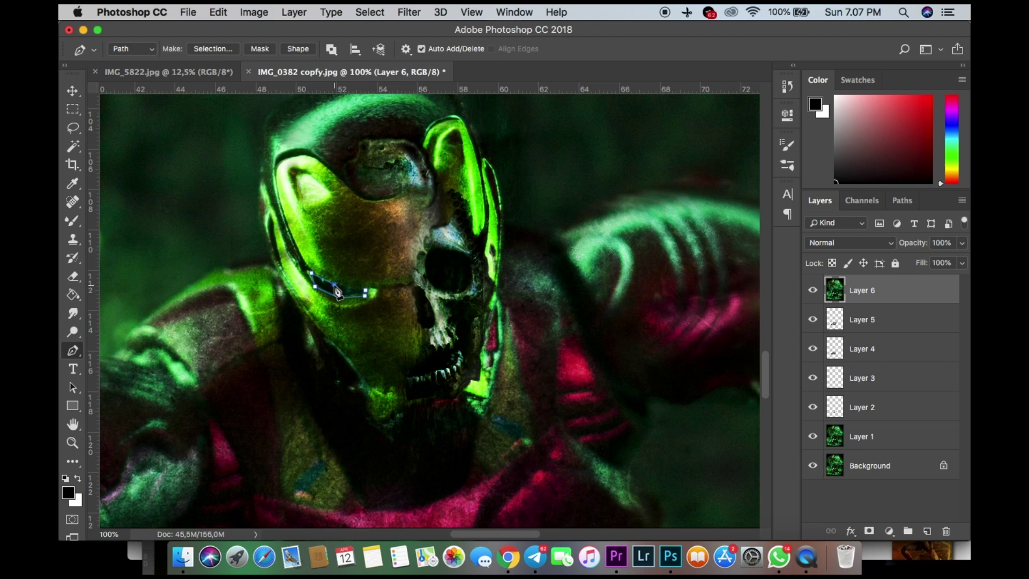
right_click(380, 336)
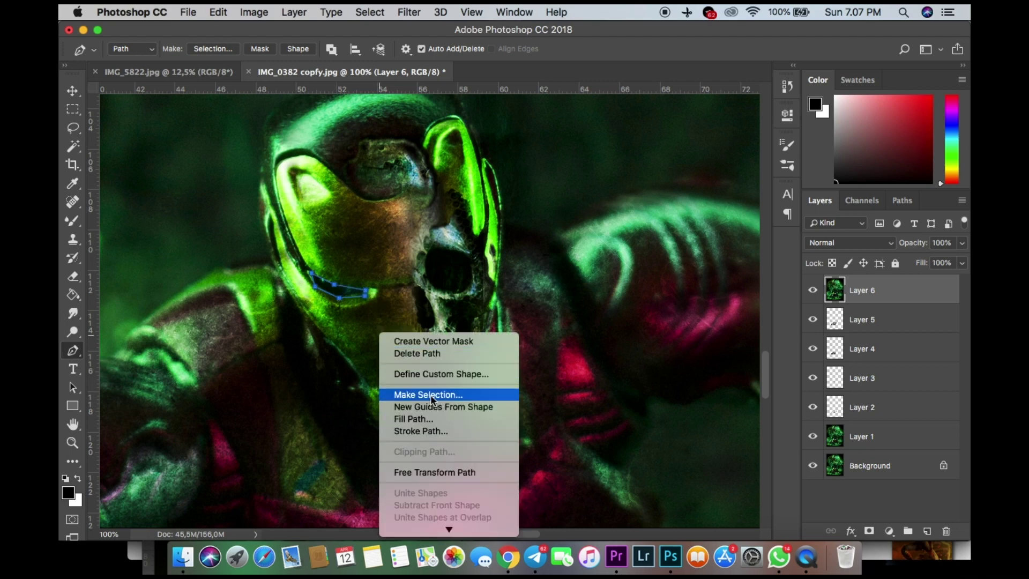
left_click(431, 394)
key("Return")
Put the selected eye slit on its own layer and brighten it with Curves, raising input 90 to output 172.
key("super+shift+alt+n")
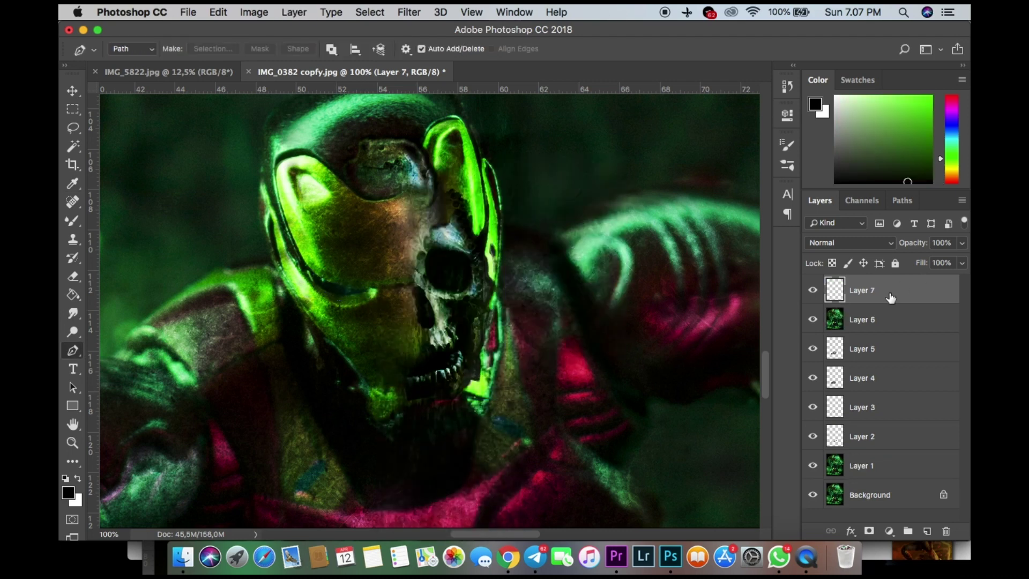
key("super+m")
left_click_drag(620, 306, 620, 249)
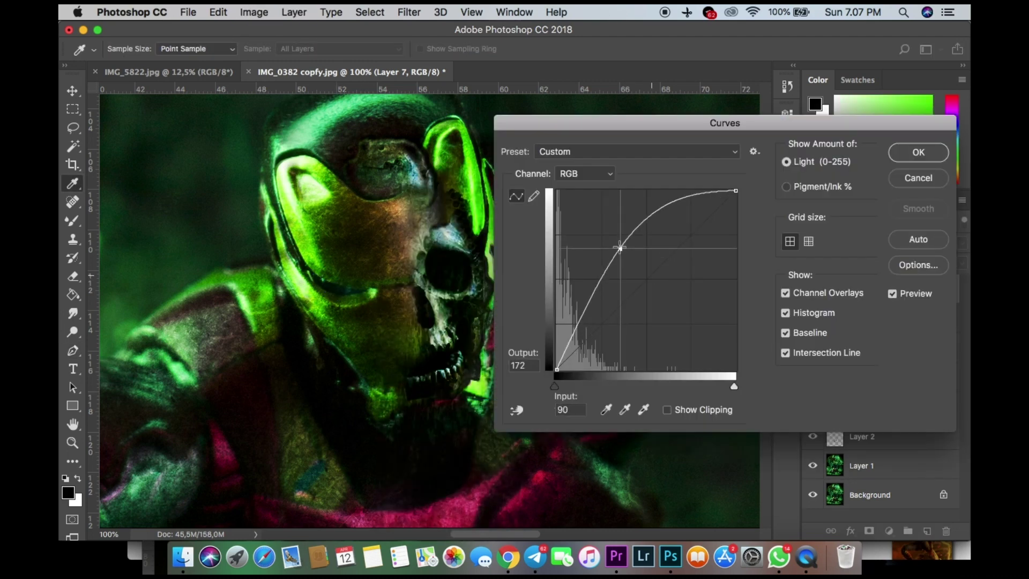
left_click(920, 152)
Add a light blue Outer Glow to the eye layer at 100% opacity with a size of 32 px.
right_click(902, 299)
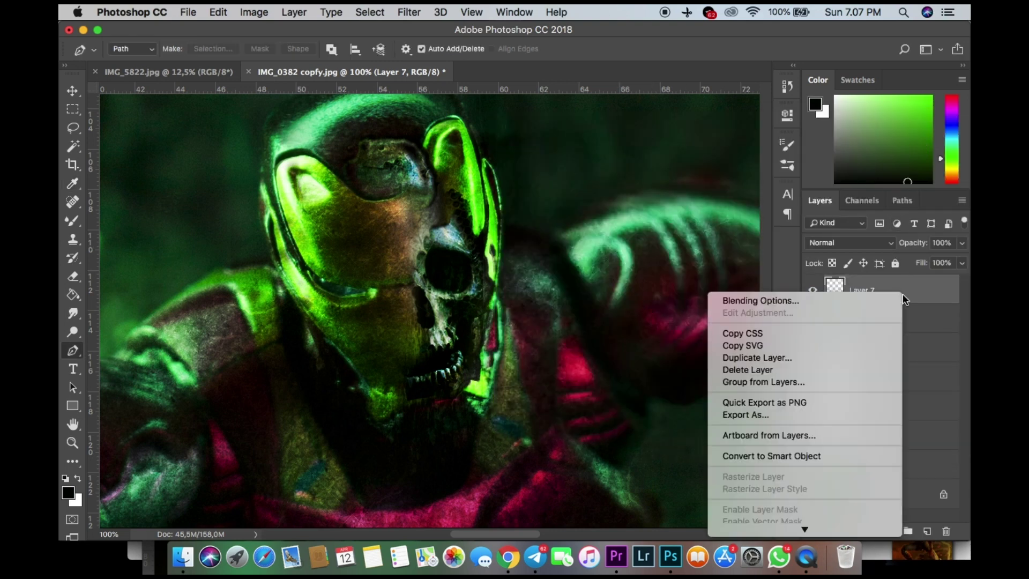
left_click(759, 302)
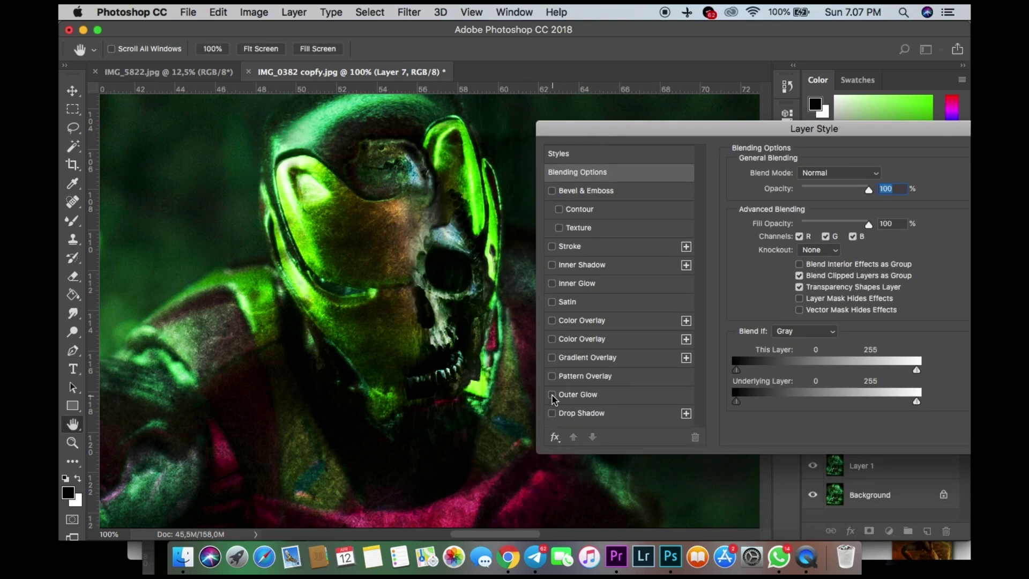
left_click(552, 394)
left_click(585, 396)
left_click(766, 223)
left_click(503, 240)
left_click(402, 165)
left_click(365, 156)
left_click(630, 148)
mouse_move(784, 295)
left_mouse_down()
mouse_move(814, 295)
mouse_move(794, 295)
left_mouse_up()
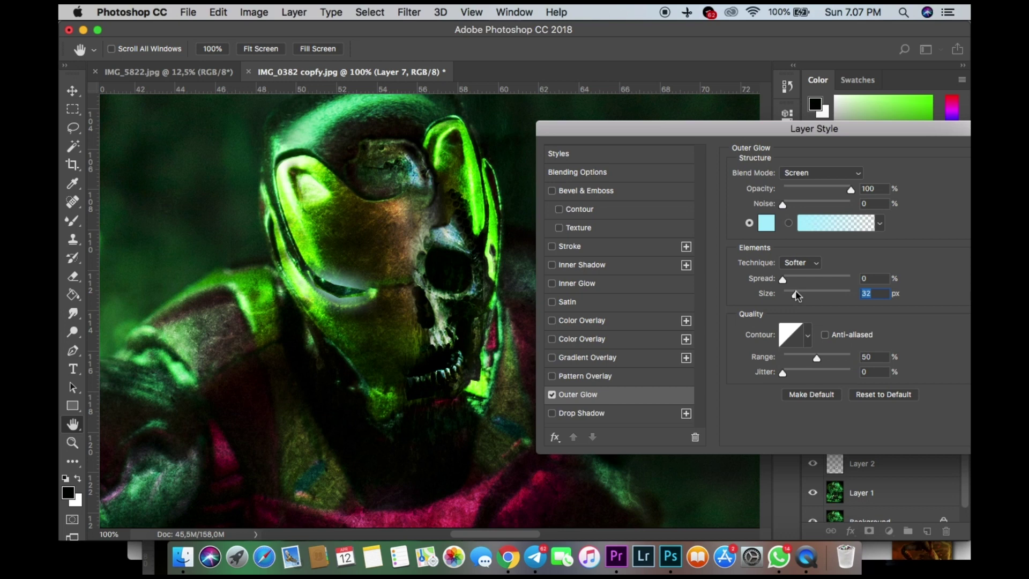
Add a light blue Inner Glow to the eye layer with 18% choke and a size of 152 px.
left_click(552, 284)
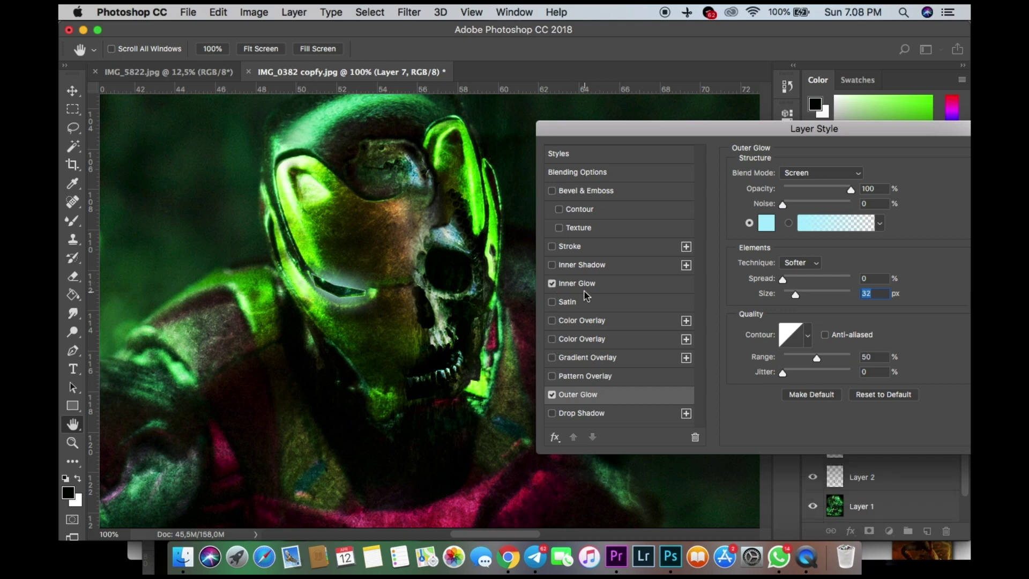
left_click(585, 289)
left_click(767, 223)
left_click(503, 238)
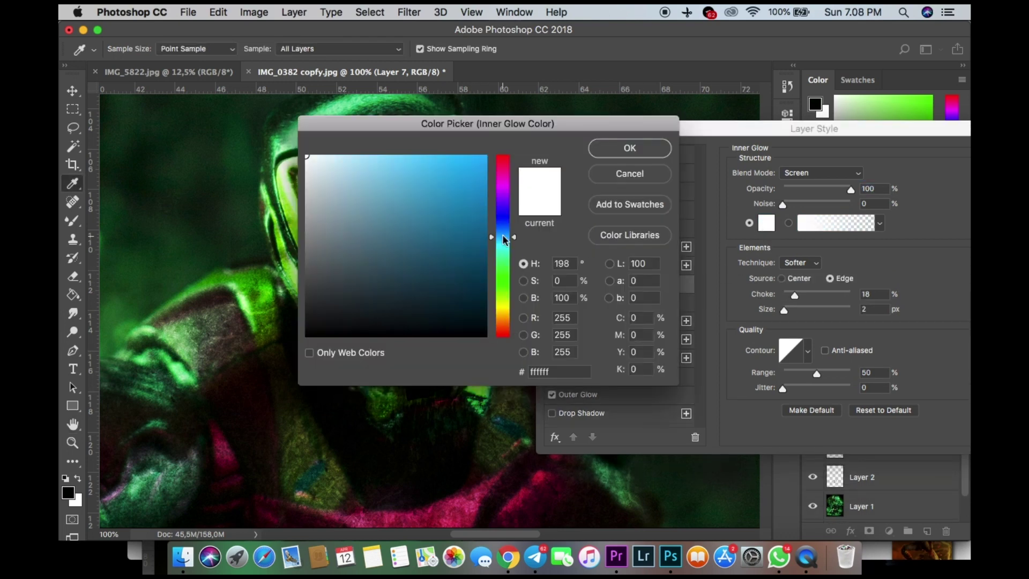
left_click(361, 156)
left_click(629, 148)
left_click_drag(784, 310, 818, 314)
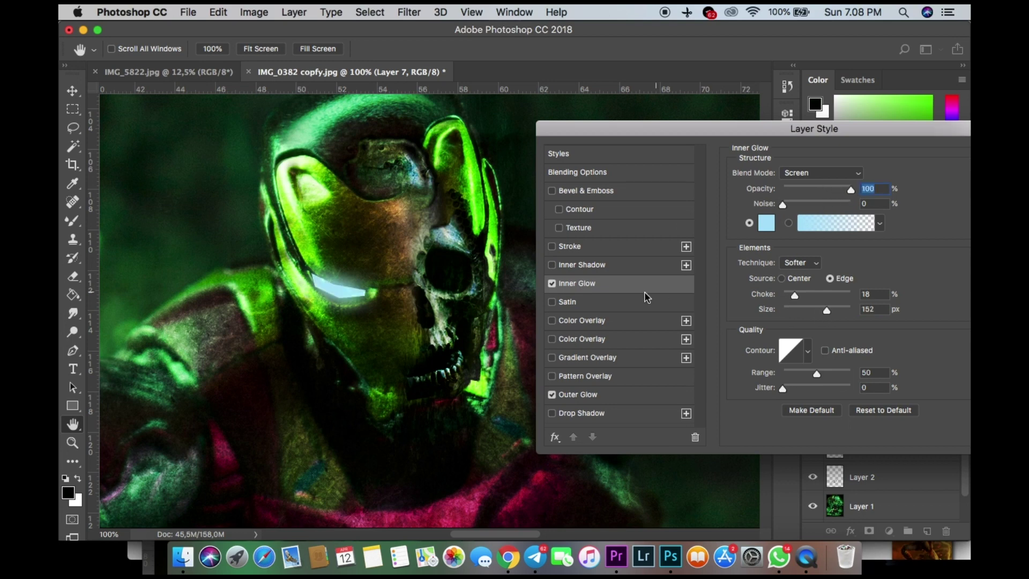
Reduce the eye's Outer Glow size to 13 px and apply the layer style.
left_click(610, 396)
left_click_drag(807, 294, 790, 292)
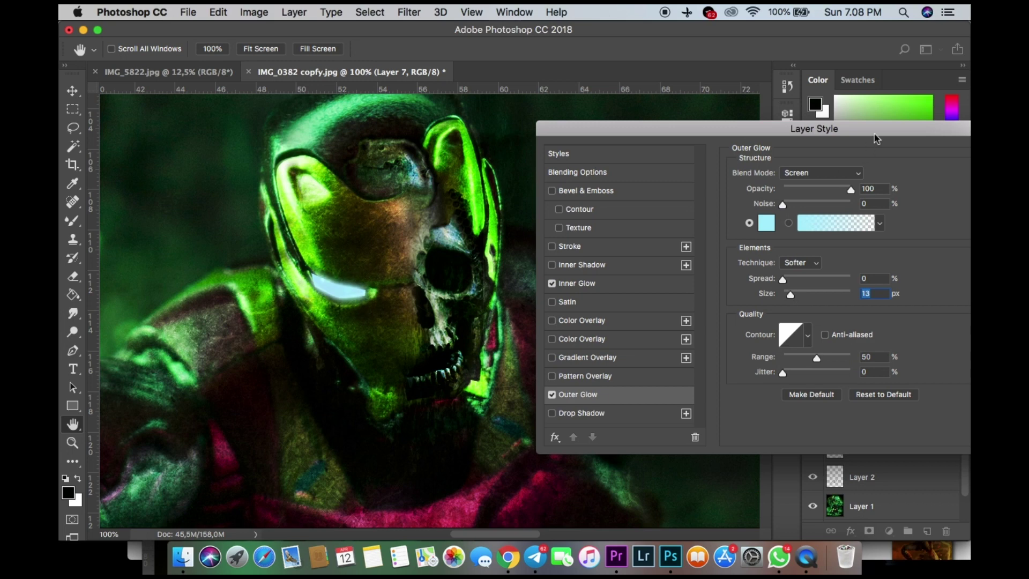
left_click_drag(876, 138, 601, 182)
left_click(773, 200)
Paint white over the glowing eye on a new layer with the Soft Round brush at 30 px.
left_click(927, 531)
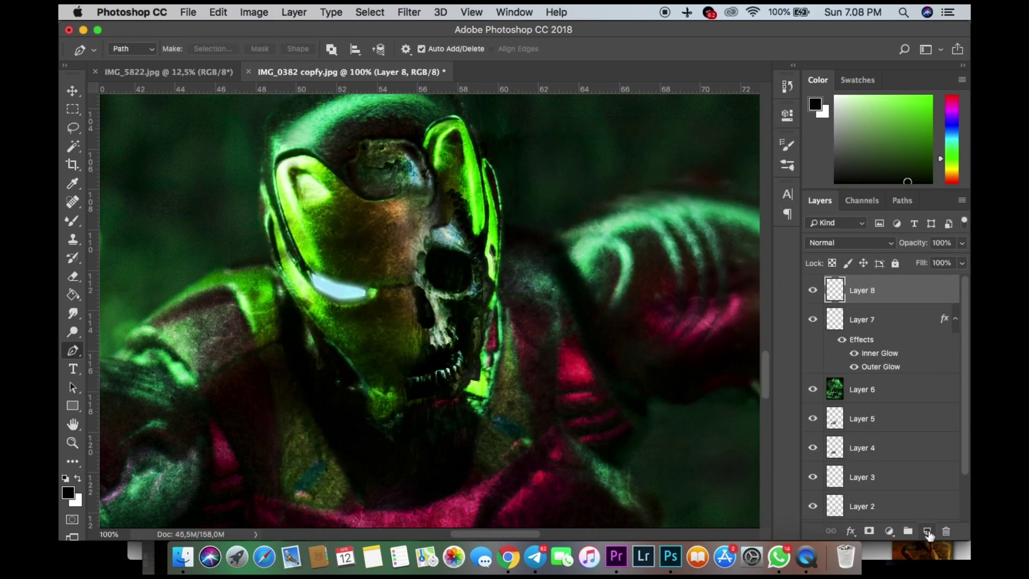
left_click(79, 478)
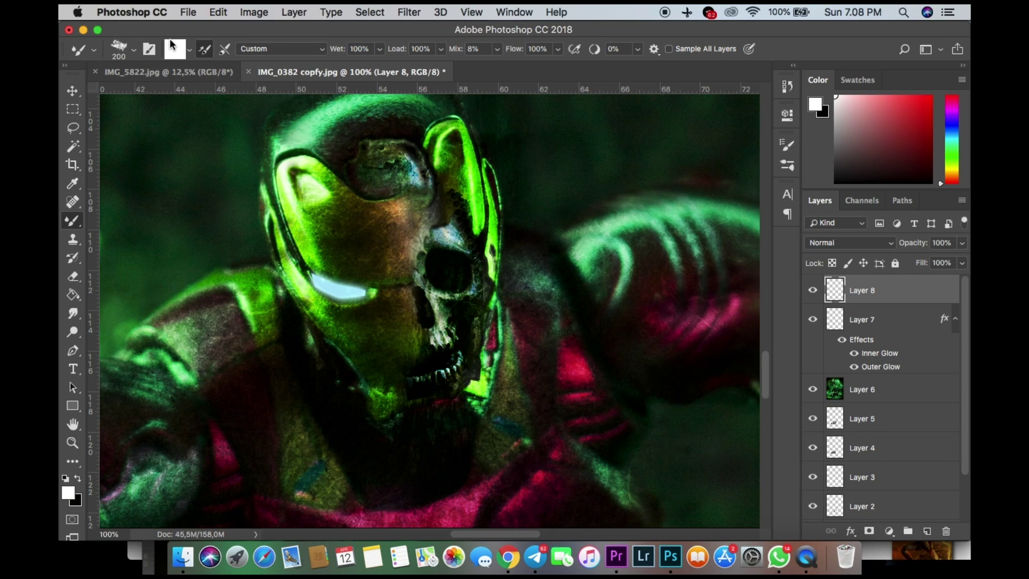
left_click(134, 50)
left_click(90, 156)
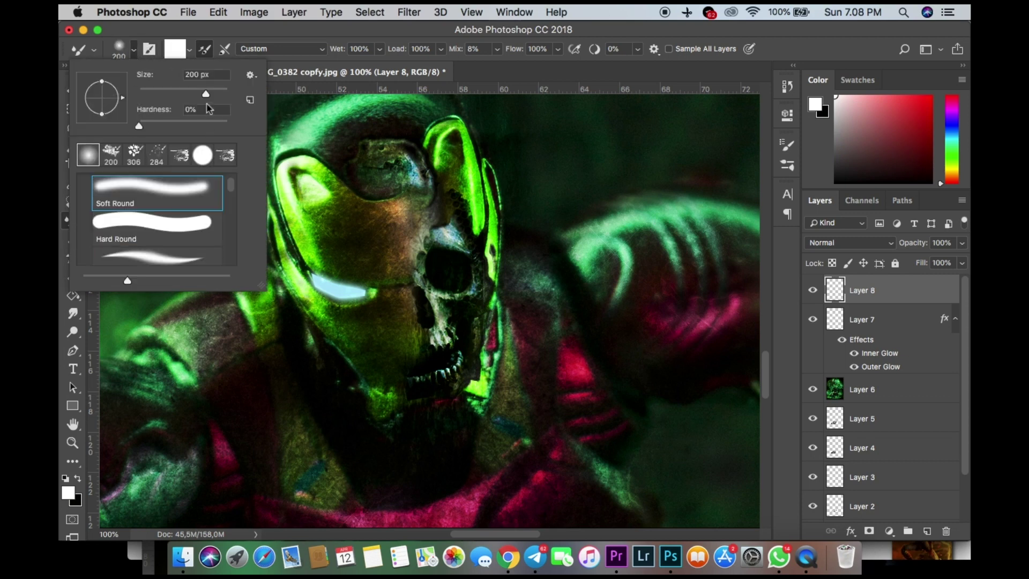
left_click(217, 341)
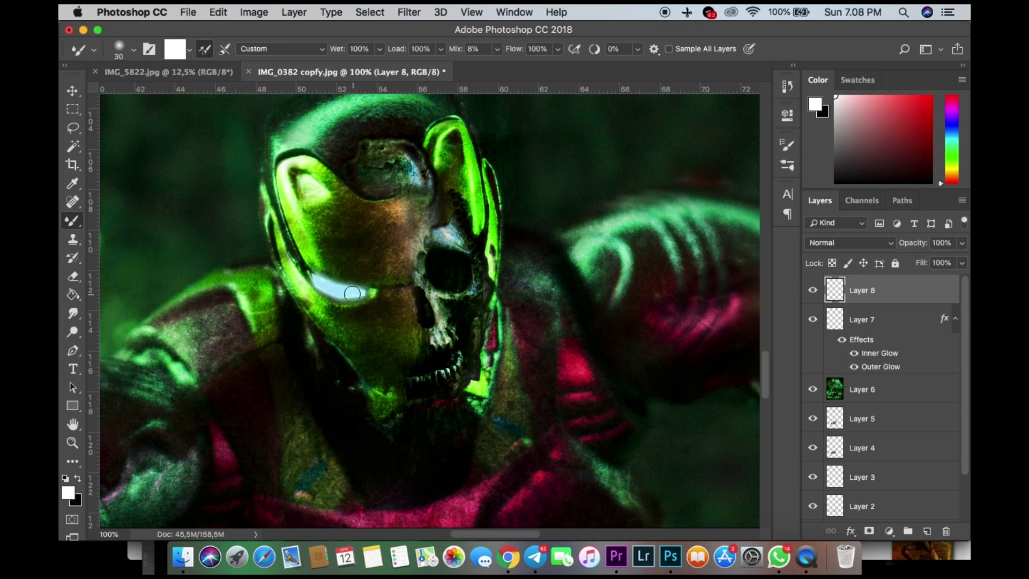
Set the white eye highlight layer's blend mode to Overlay.
left_click(881, 244)
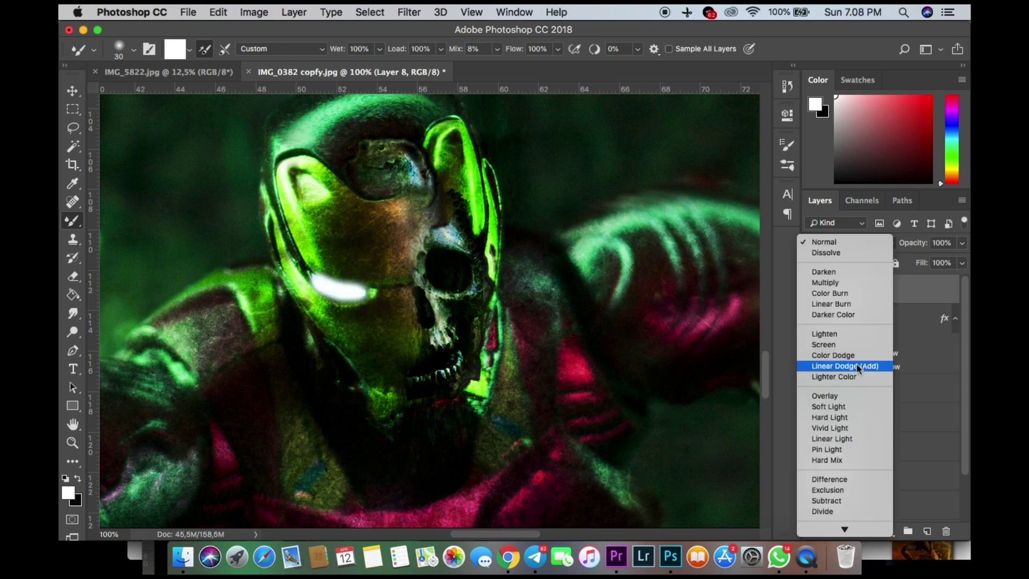
left_click(855, 397)
key("super+minus")
key("super+minus")
key("super+minus")
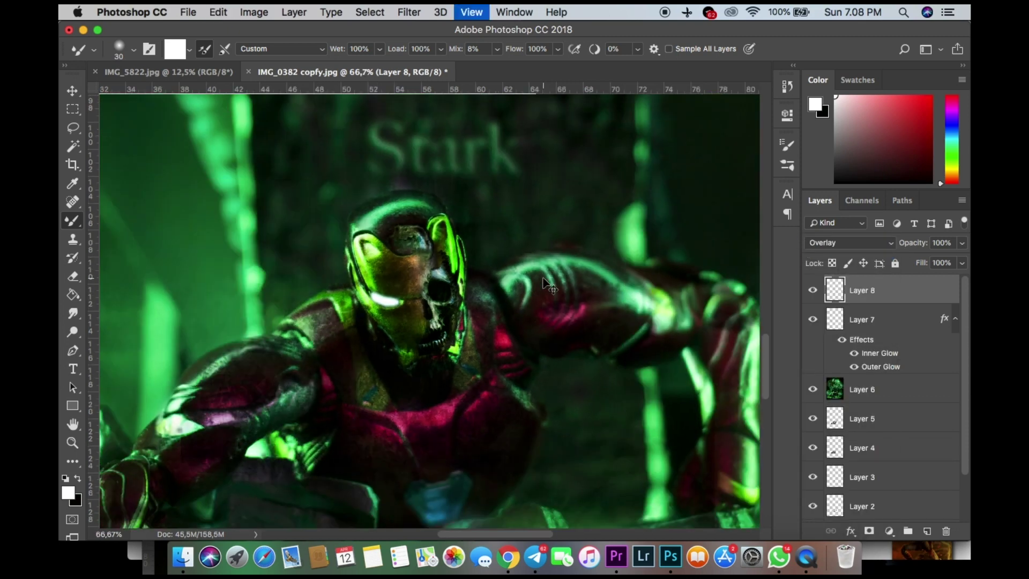